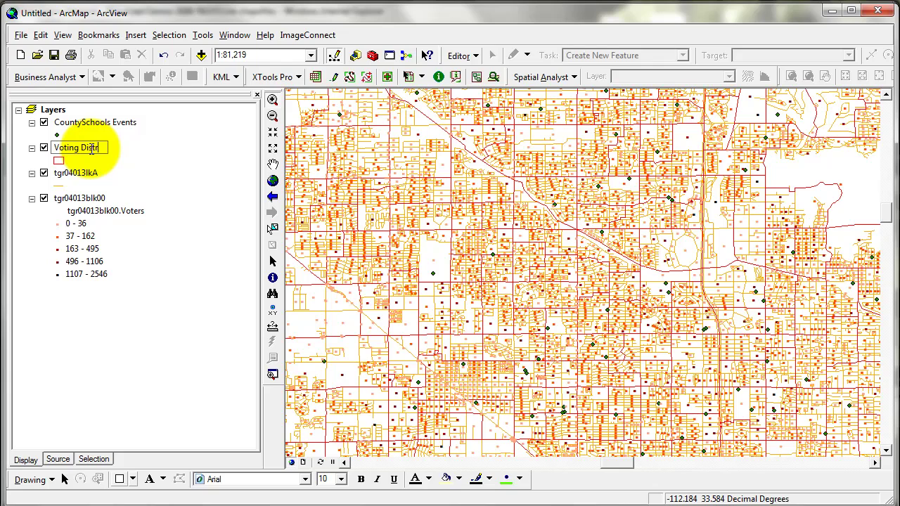
Complete the second layer's name as Voting Districts and rename the CountySchools Events layer to Schools.
{"action": "type", "text": "s"}
{"action": "key", "text": "Return"}
{"action": "key", "text": "Up"}
{"action": "key", "text": "Up"}
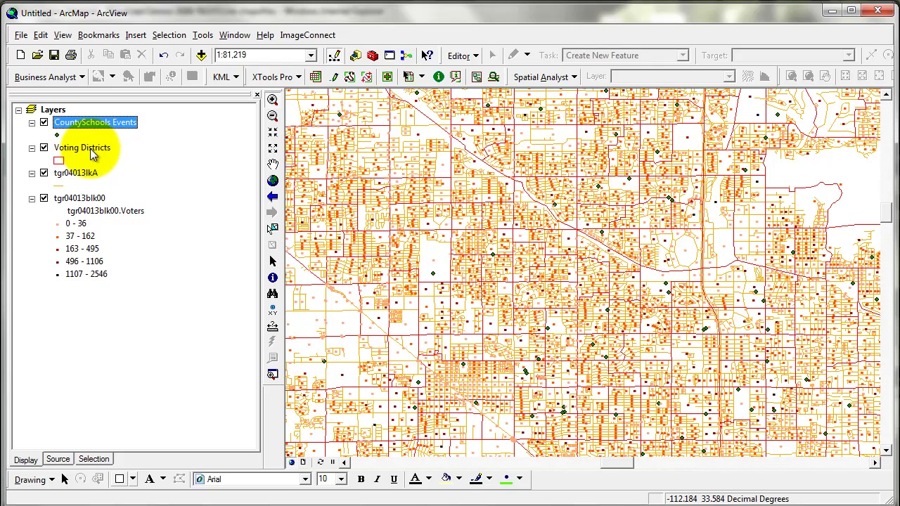
{"action": "type", "text": "Schools"}
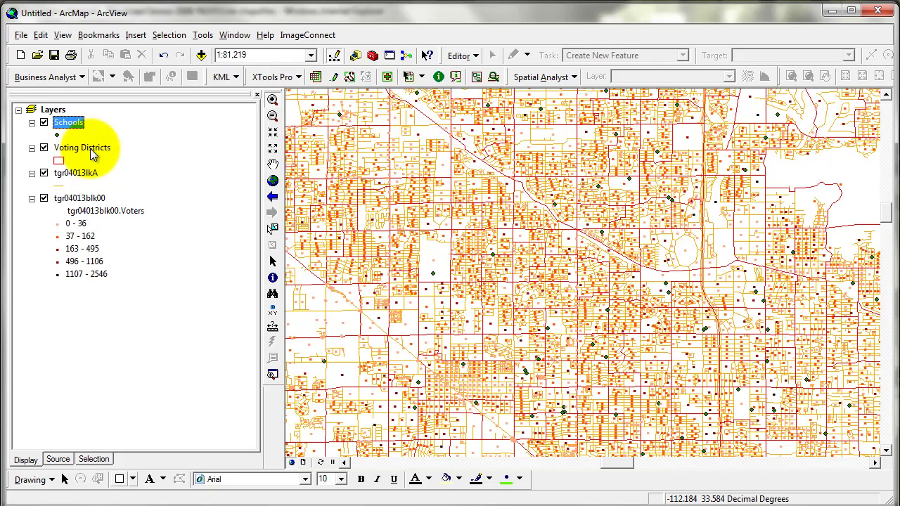
Choose the Circle 1 marker as the symbol for the Schools layer.
{"action": "left_click", "coordinate": [59, 136]}
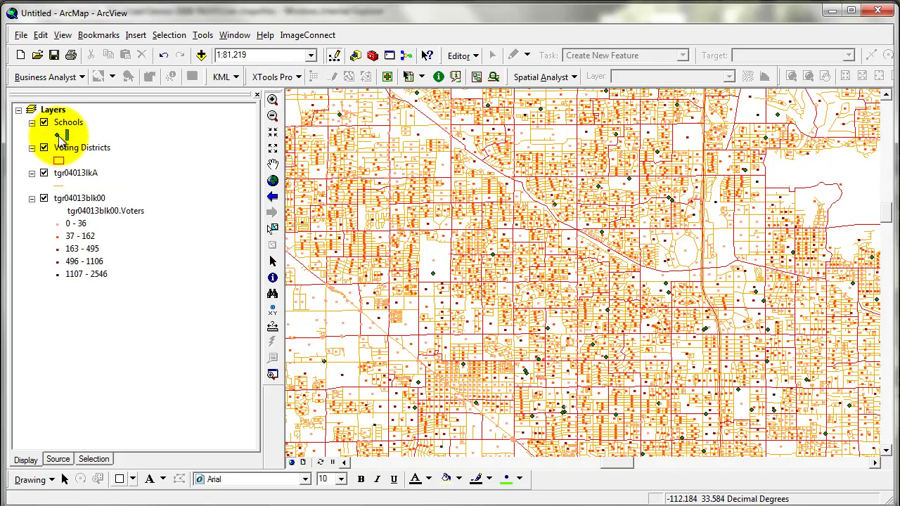
{"action": "double_click", "coordinate": [59, 135]}
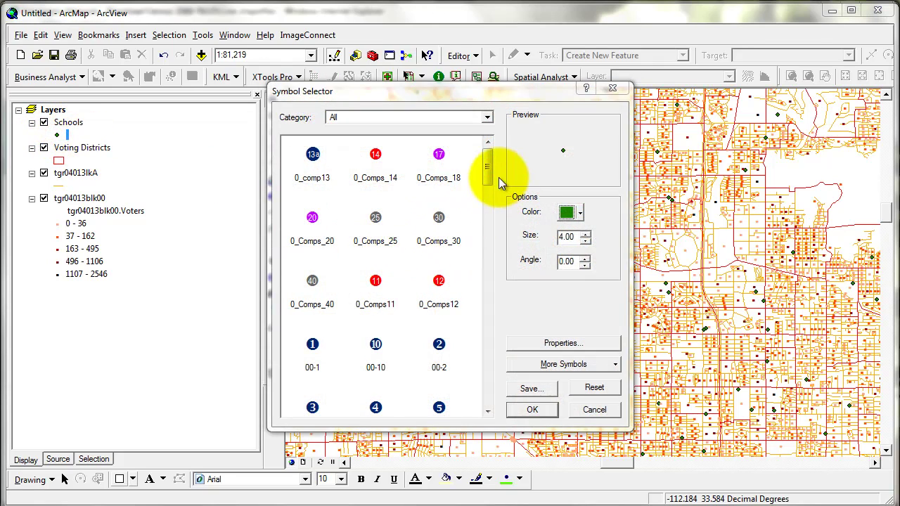
{"action": "left_click_drag", "start_coordinate": [484, 161], "coordinate": [488, 282]}
{"action": "left_click", "coordinate": [439, 186]}
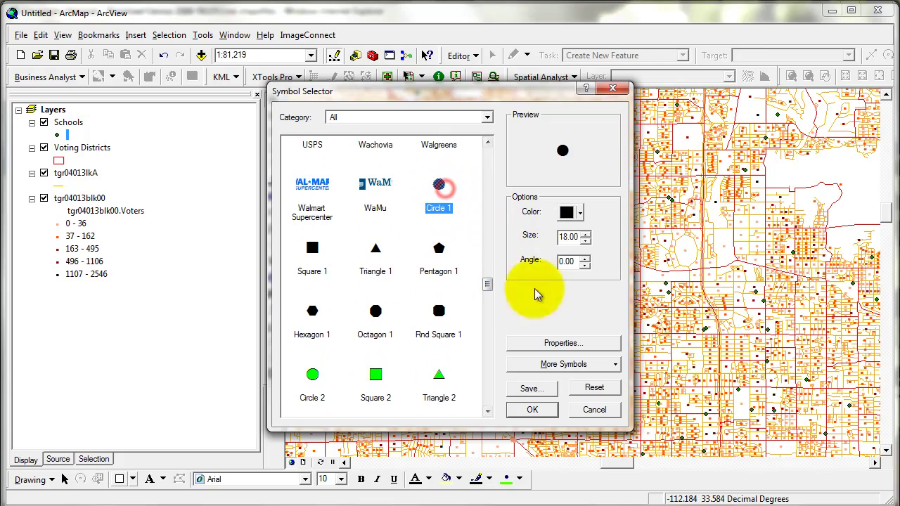
Add a halo mask to the Schools layer's circle marker and reduce the halo size.
{"action": "left_click", "coordinate": [561, 346]}
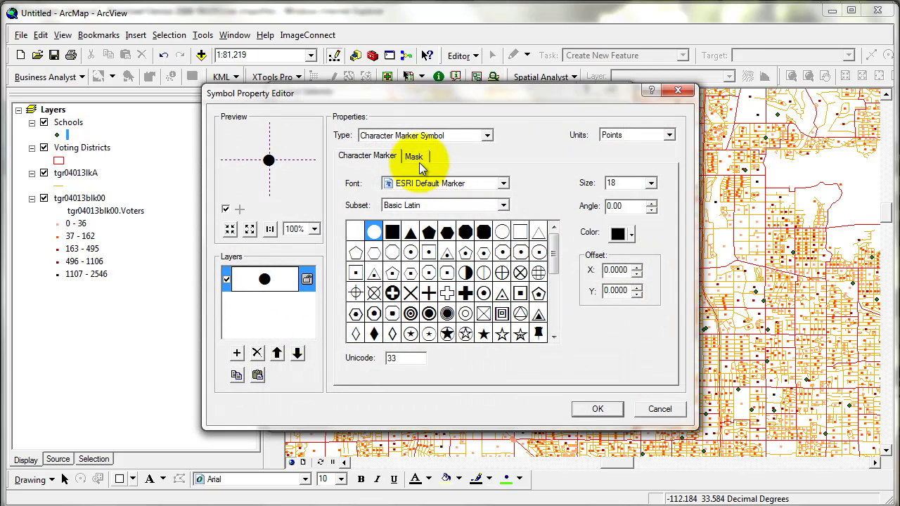
{"action": "left_click", "coordinate": [415, 155]}
{"action": "left_click", "coordinate": [357, 217]}
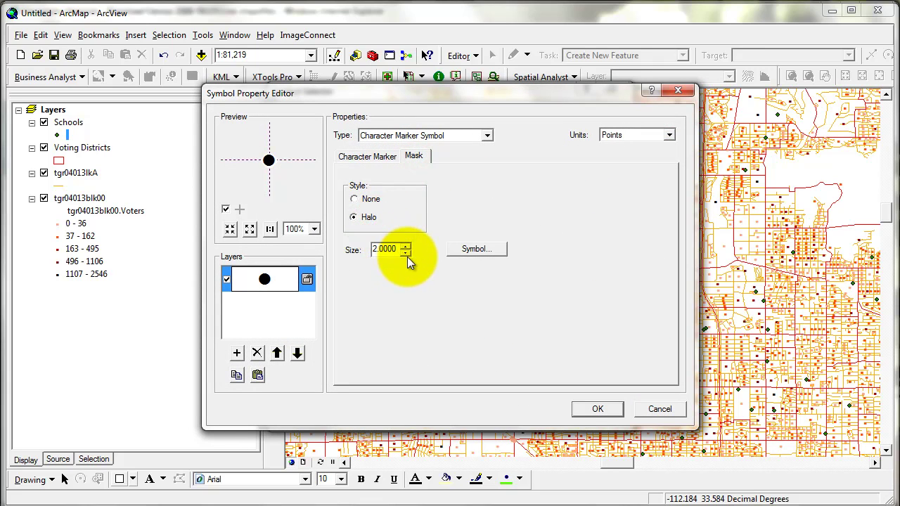
{"action": "left_click", "coordinate": [404, 254]}
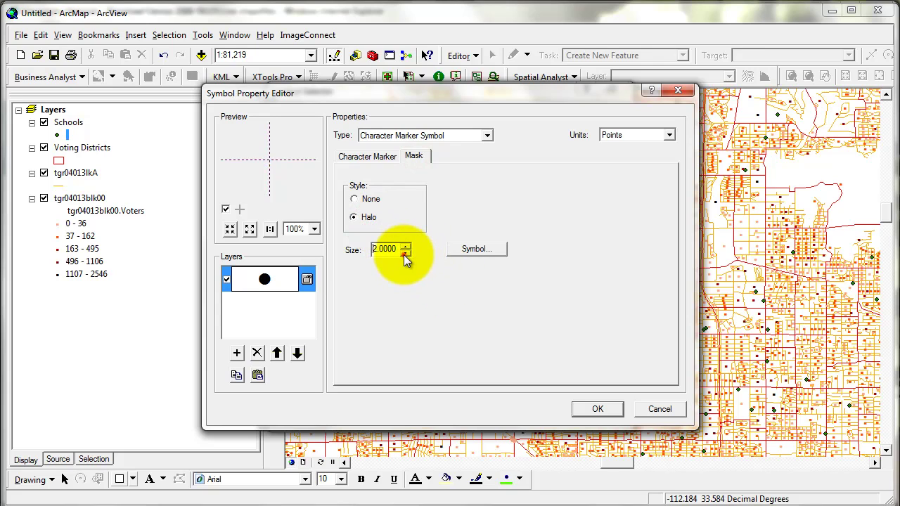
{"action": "left_click", "coordinate": [598, 409]}
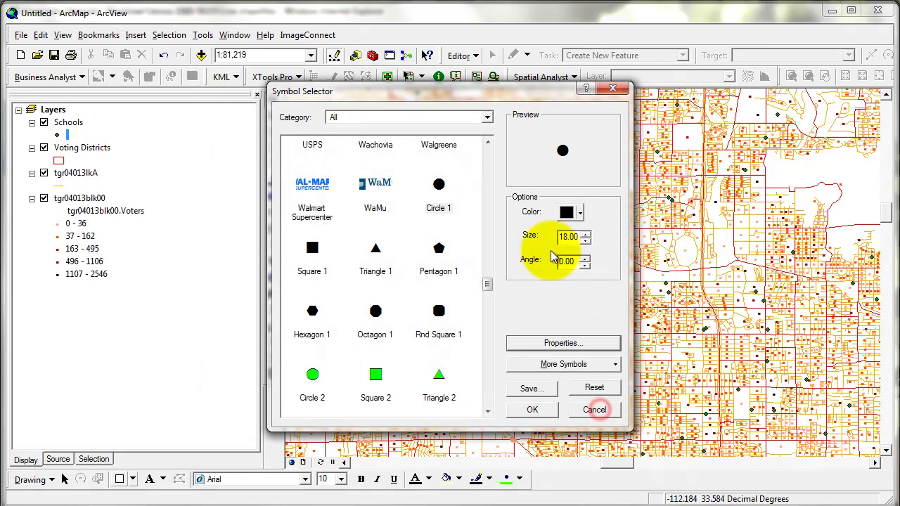
Color the Schools marker blue, reduce its size and apply the symbol to the layer.
{"action": "left_click", "coordinate": [570, 212]}
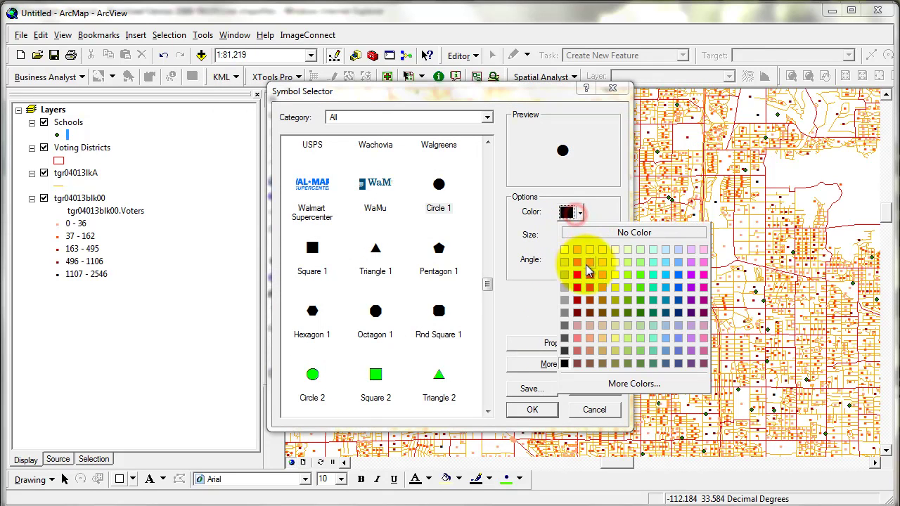
{"action": "left_click", "coordinate": [675, 281]}
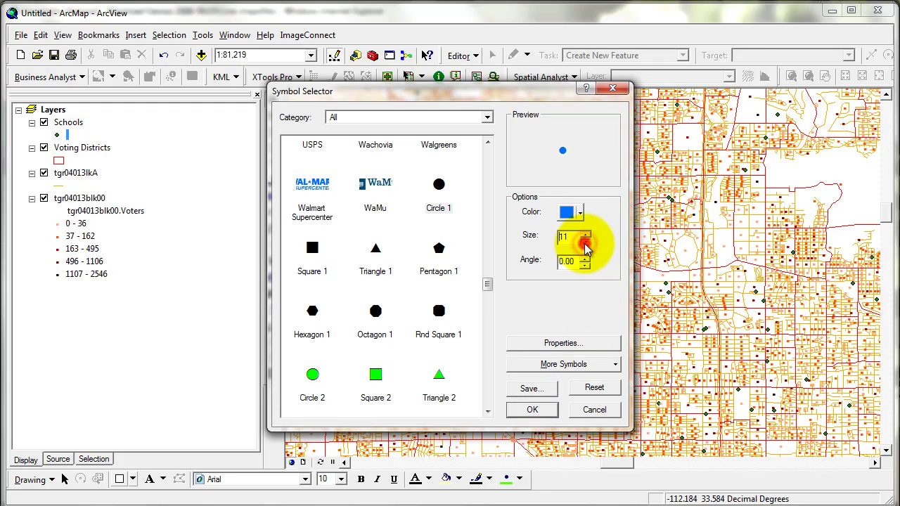
{"action": "left_click", "coordinate": [533, 410]}
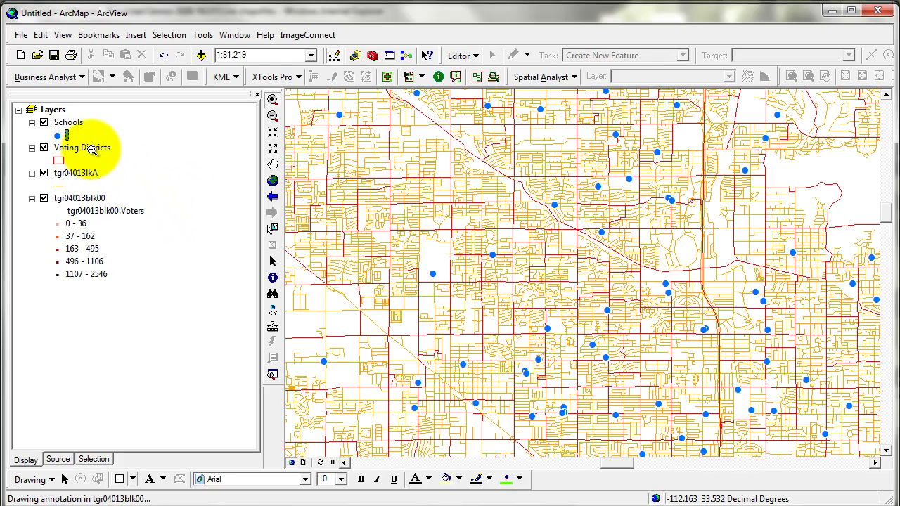
Turn on feature labels for the Voting Districts layer and open its label settings.
{"action": "right_click", "coordinate": [91, 149]}
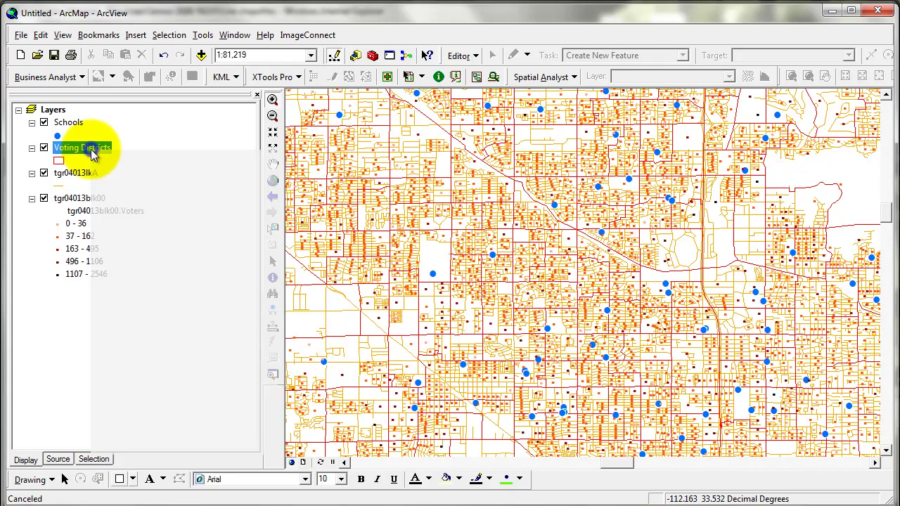
{"action": "left_click", "coordinate": [138, 319]}
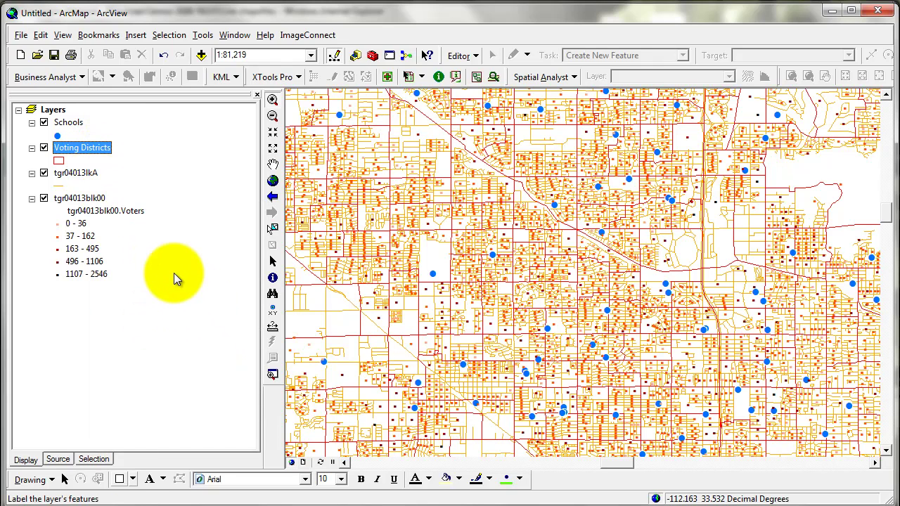
{"action": "right_click", "coordinate": [86, 148]}
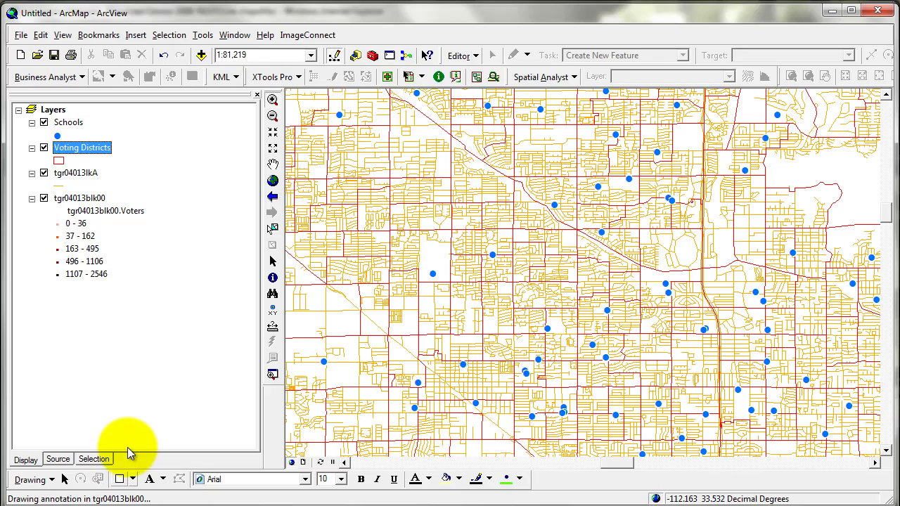
{"action": "right_click", "coordinate": [84, 147]}
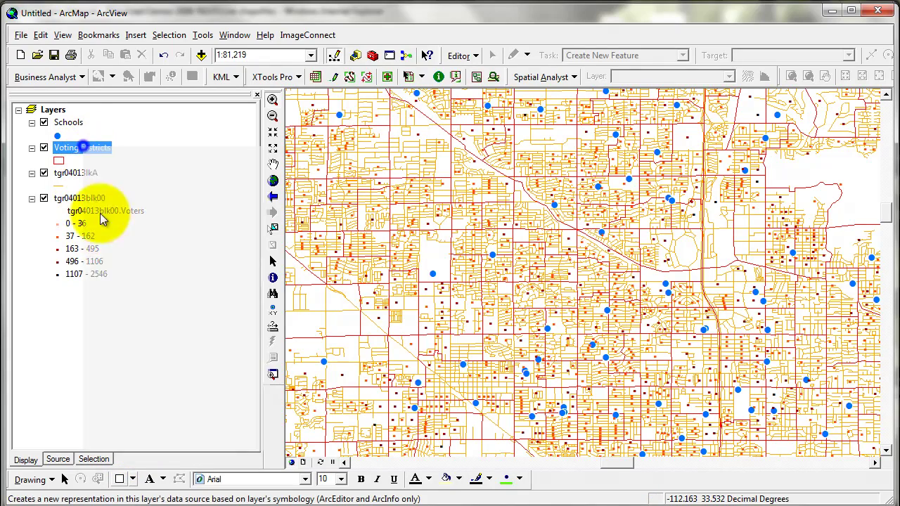
{"action": "left_click", "coordinate": [121, 437]}
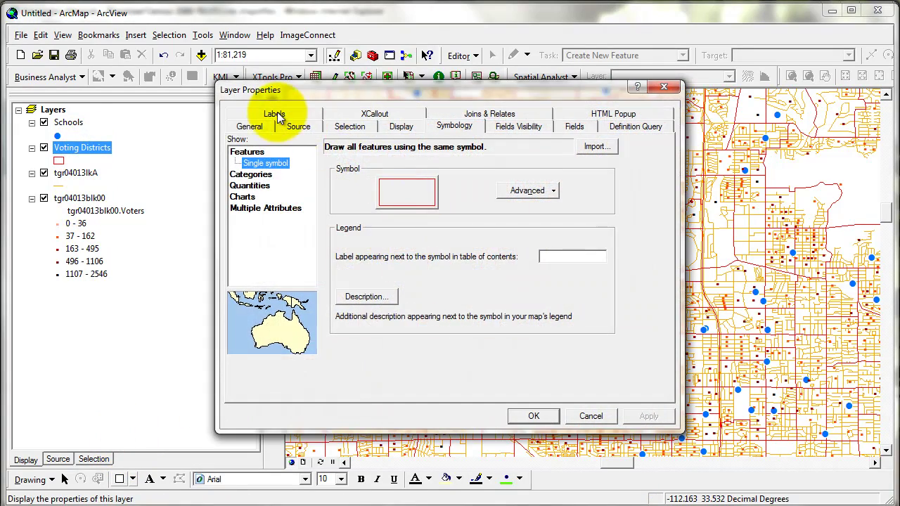
{"action": "left_click", "coordinate": [279, 118]}
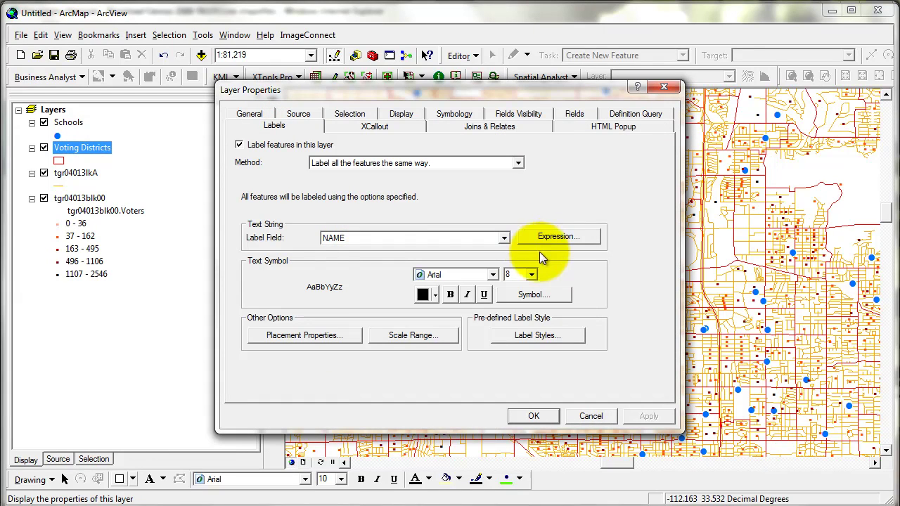
Set the Voting Districts label text to size 6 and color it green.
{"action": "left_click_drag", "start_coordinate": [515, 272], "coordinate": [460, 313]}
{"action": "type", "text": "7"}
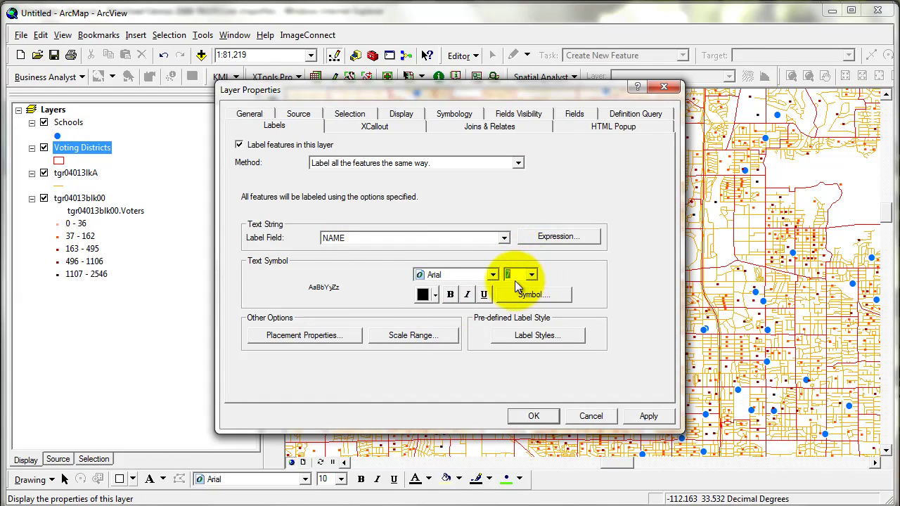
{"action": "type", "text": "6"}
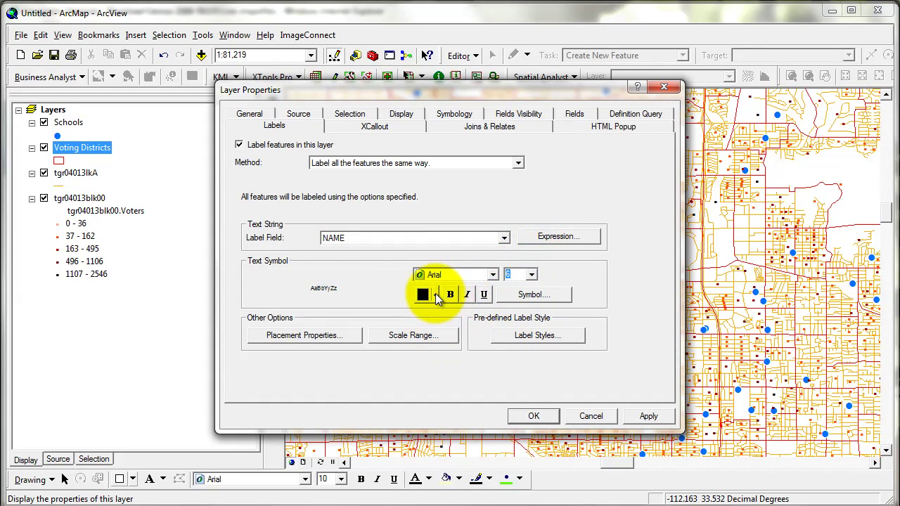
{"action": "left_click", "coordinate": [436, 295]}
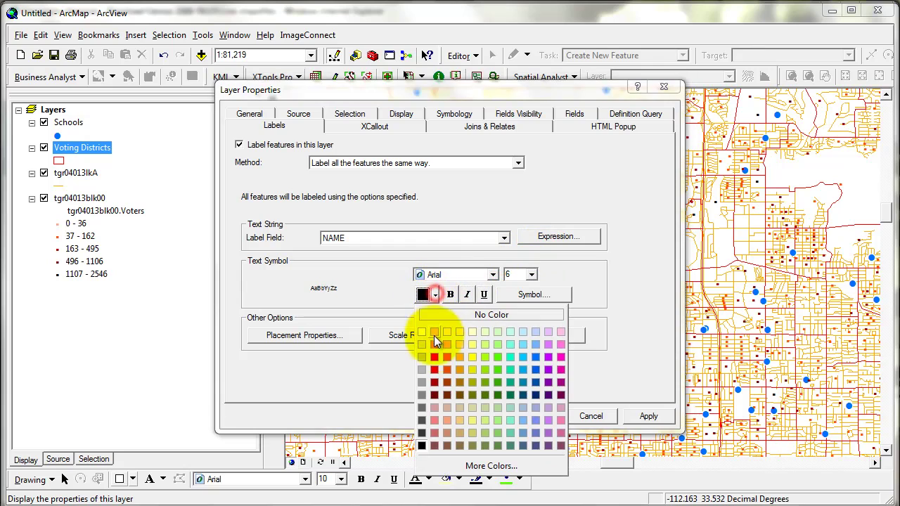
{"action": "left_click", "coordinate": [498, 382]}
Add a halo mask of size 1 to the Voting Districts label text and apply the label settings.
{"action": "left_click", "coordinate": [564, 301]}
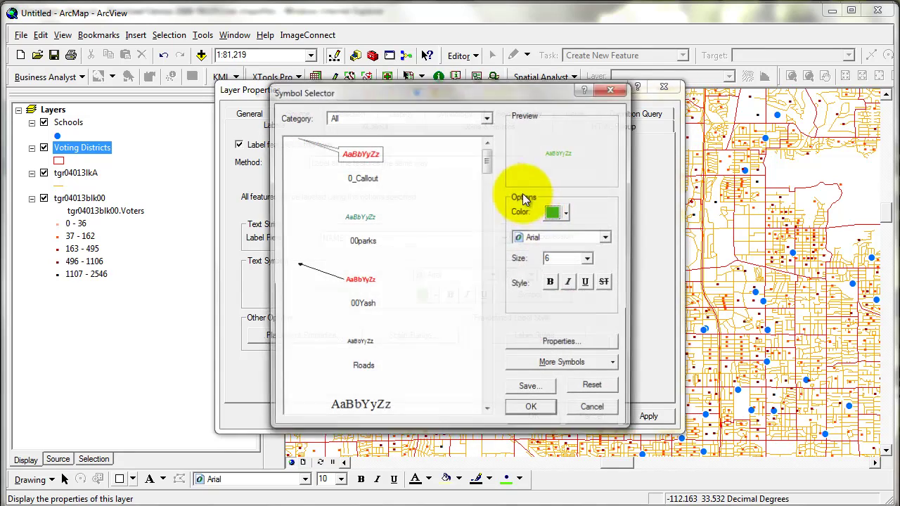
{"action": "left_click", "coordinate": [543, 341]}
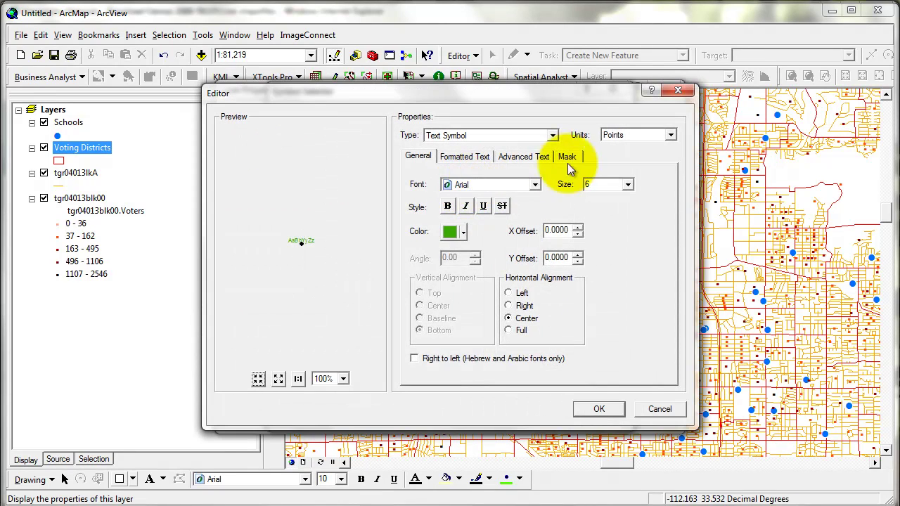
{"action": "left_click", "coordinate": [567, 156]}
{"action": "left_click", "coordinate": [432, 217]}
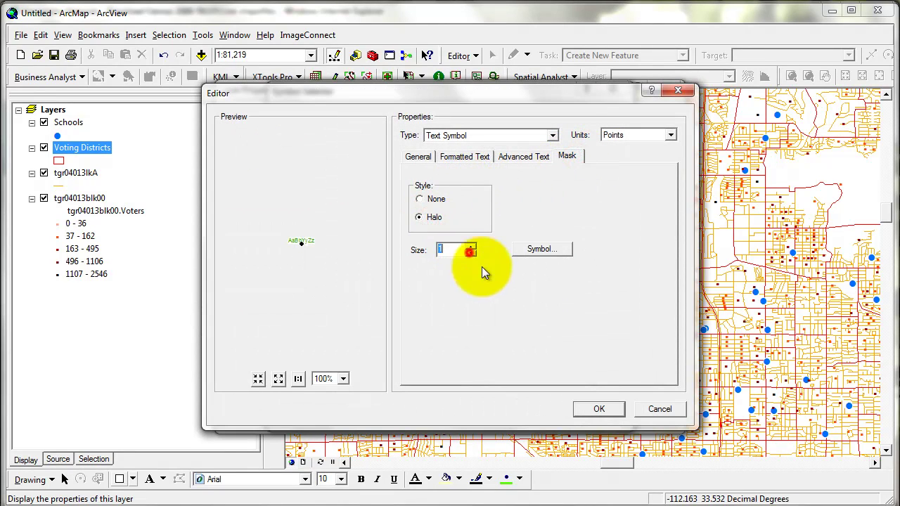
{"action": "left_click", "coordinate": [589, 406]}
{"action": "left_click", "coordinate": [525, 407]}
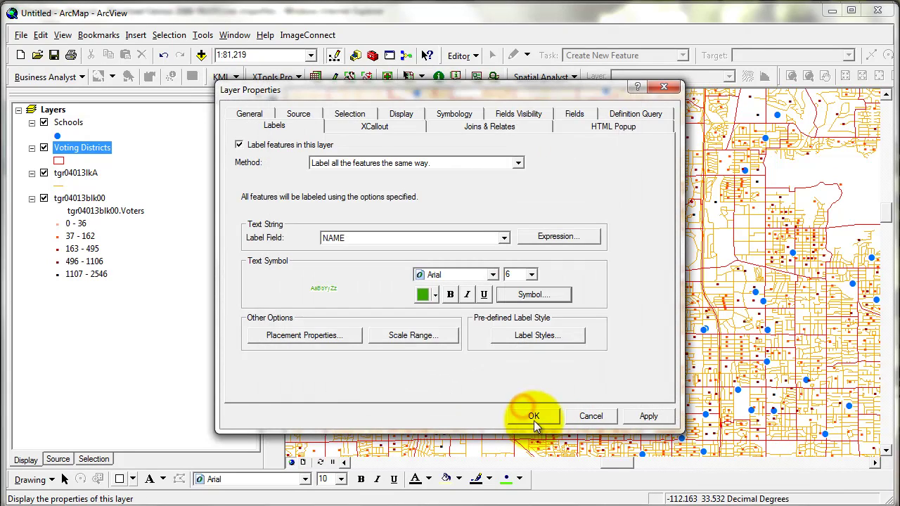
{"action": "left_click", "coordinate": [543, 422]}
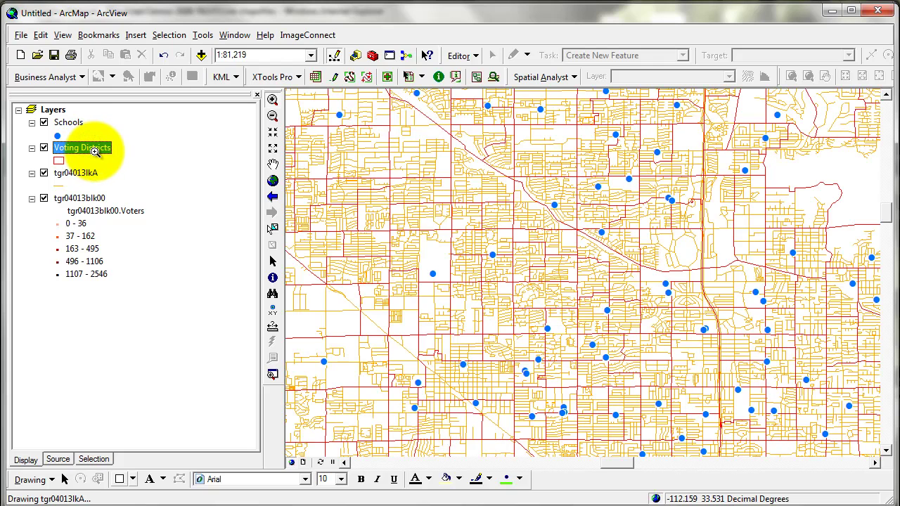
Limit the Voting Districts labels so they are not shown when zoomed out beyond 1:100,000.
{"action": "right_click", "coordinate": [93, 150]}
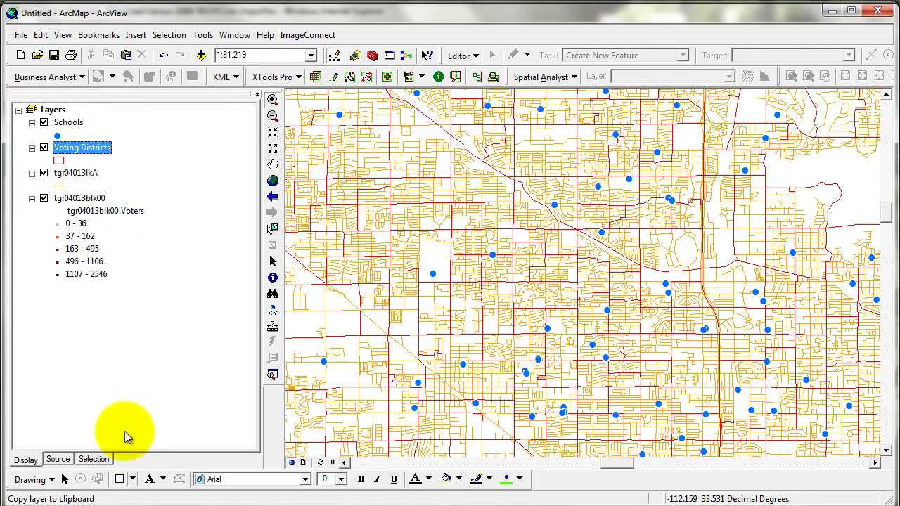
{"action": "right_click", "coordinate": [97, 149]}
{"action": "left_click", "coordinate": [156, 445]}
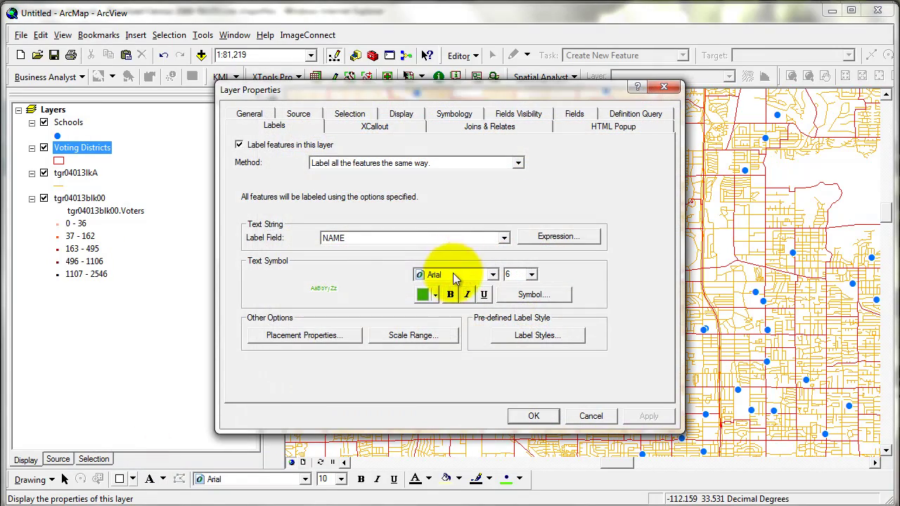
{"action": "left_click", "coordinate": [418, 337]}
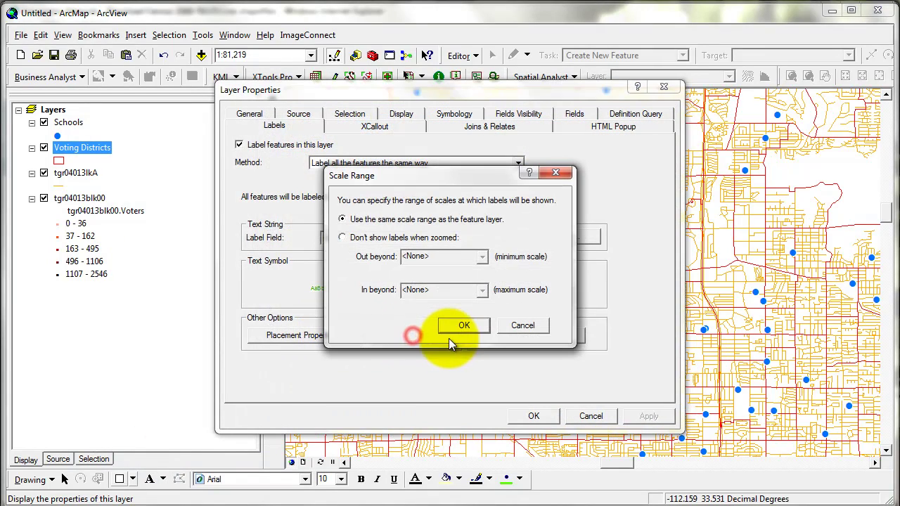
{"action": "left_click", "coordinate": [350, 237]}
{"action": "left_click", "coordinate": [482, 257]}
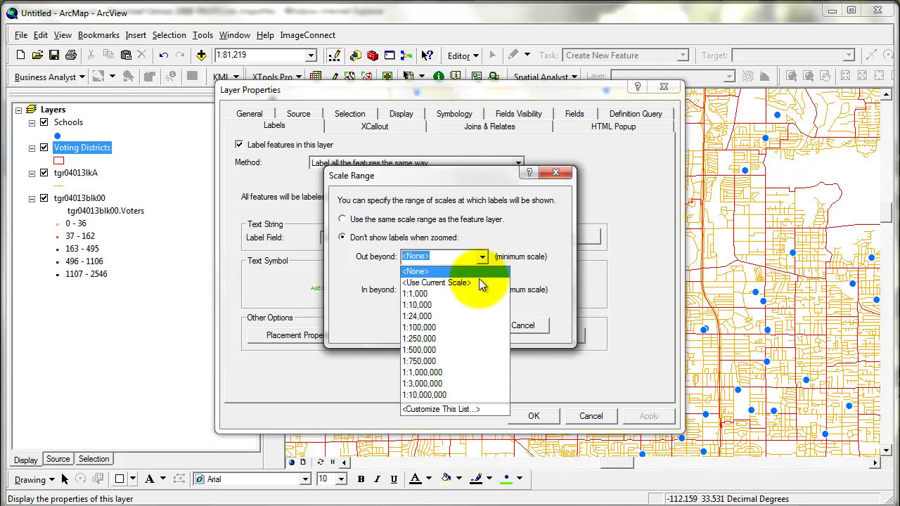
{"action": "left_click", "coordinate": [443, 328]}
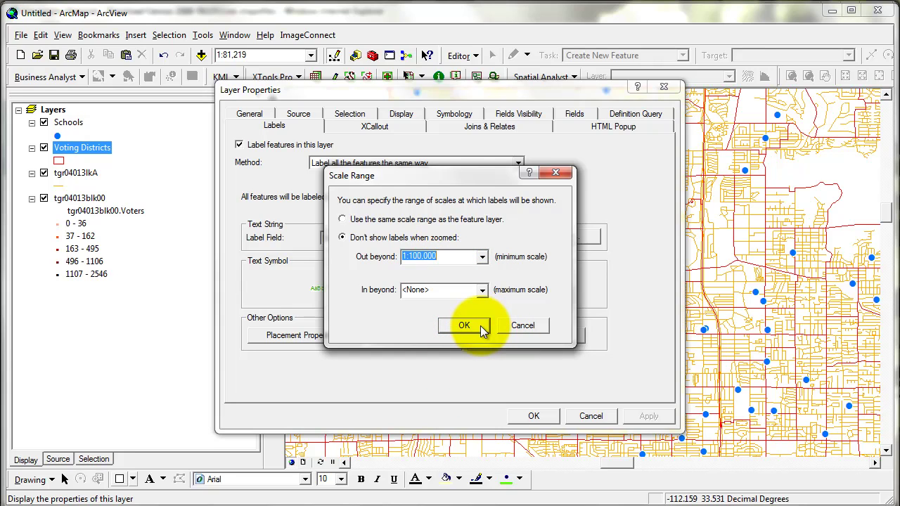
{"action": "left_click", "coordinate": [480, 325]}
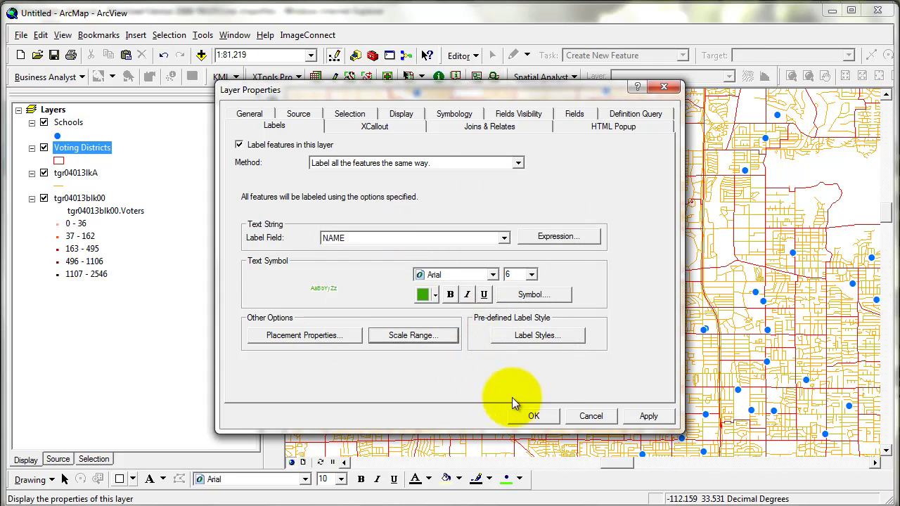
{"action": "left_click", "coordinate": [548, 417]}
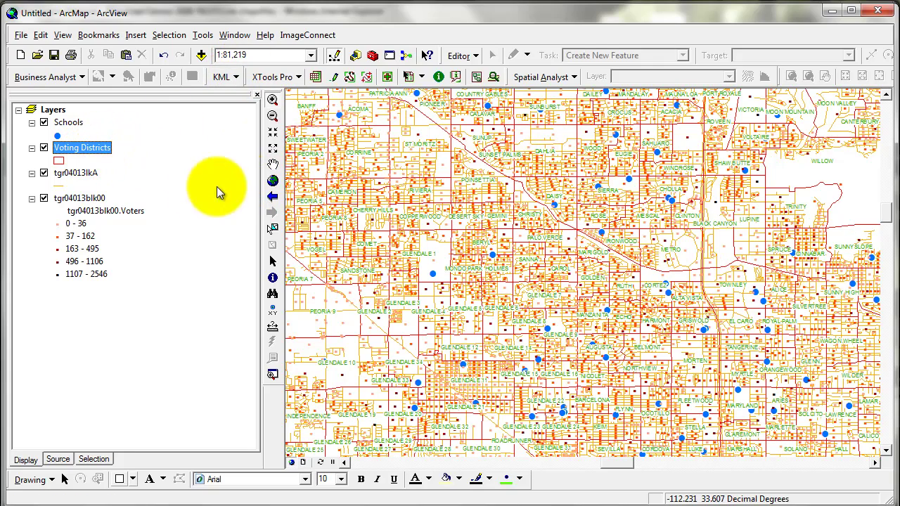
Change the line color of the tgr04013lkA street layer to gray.
{"action": "left_click", "coordinate": [59, 187]}
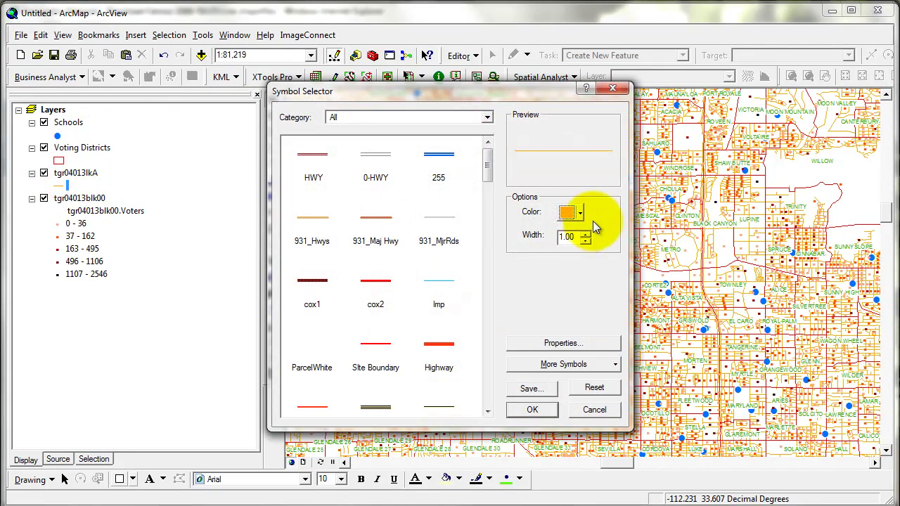
{"action": "left_click", "coordinate": [570, 212]}
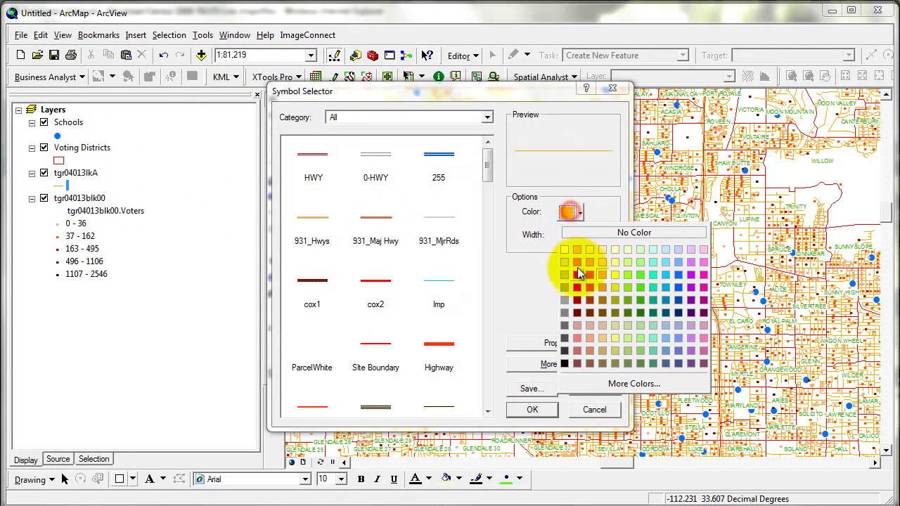
{"action": "left_click", "coordinate": [565, 300]}
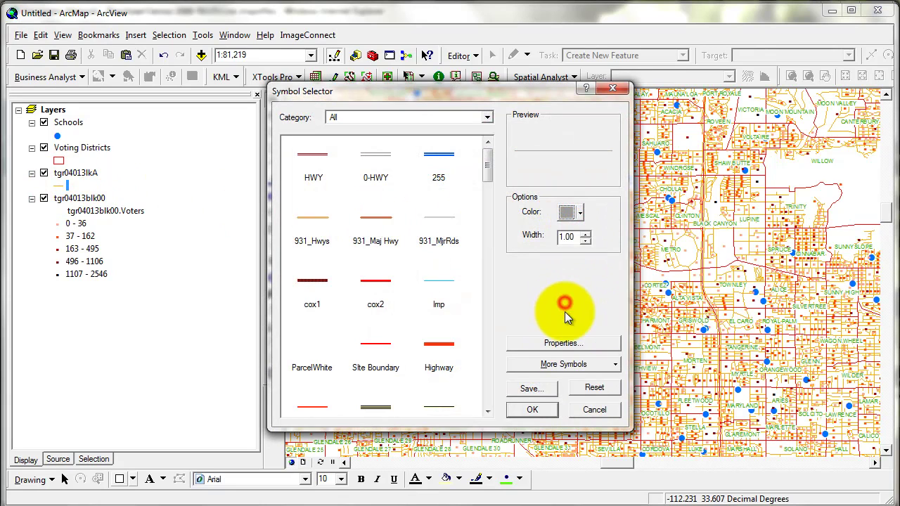
{"action": "left_click", "coordinate": [529, 410]}
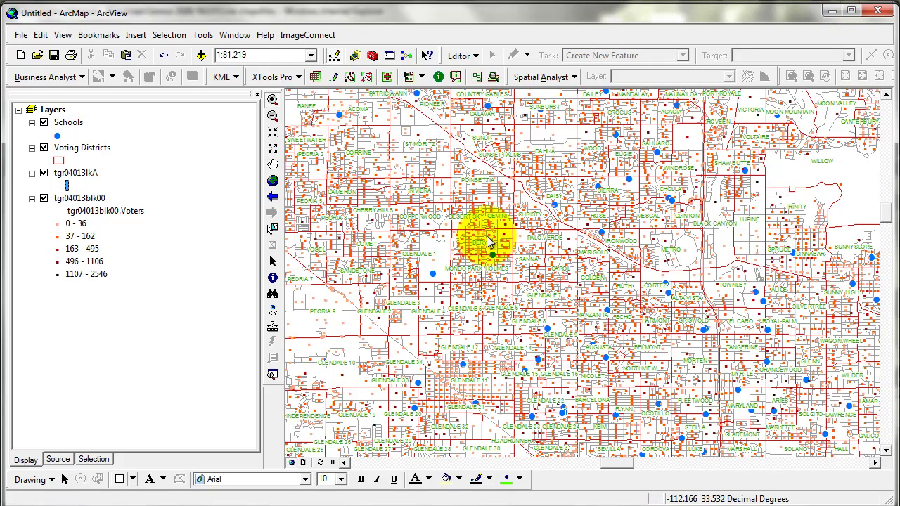
Rename the tgr04013blk00 layer "No of Voters" and clear the field heading above its class ranges.
{"action": "left_click", "coordinate": [90, 200]}
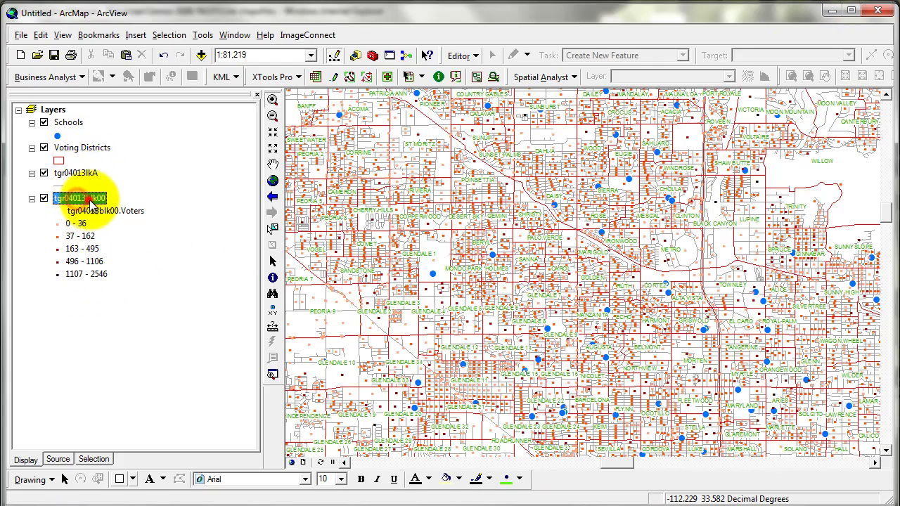
{"action": "left_click", "coordinate": [88, 199]}
{"action": "type", "text": "No of Voters"}
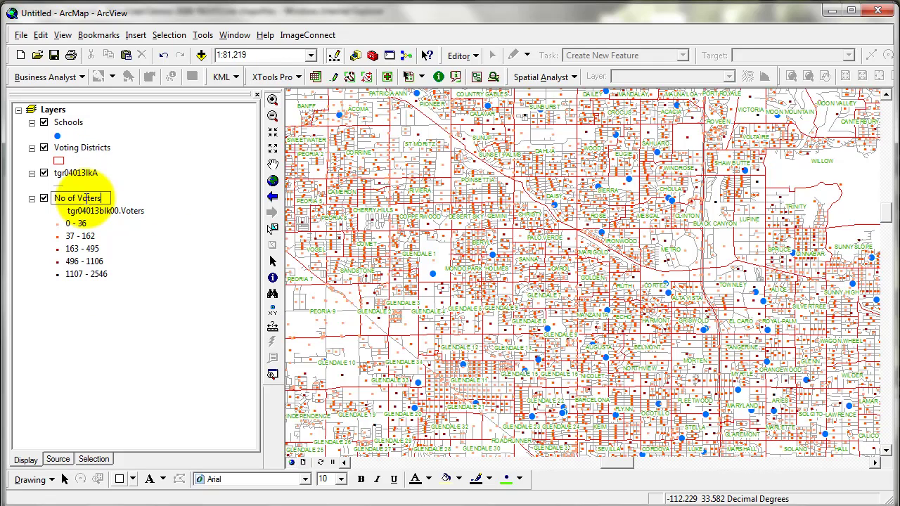
{"action": "key", "text": "Return"}
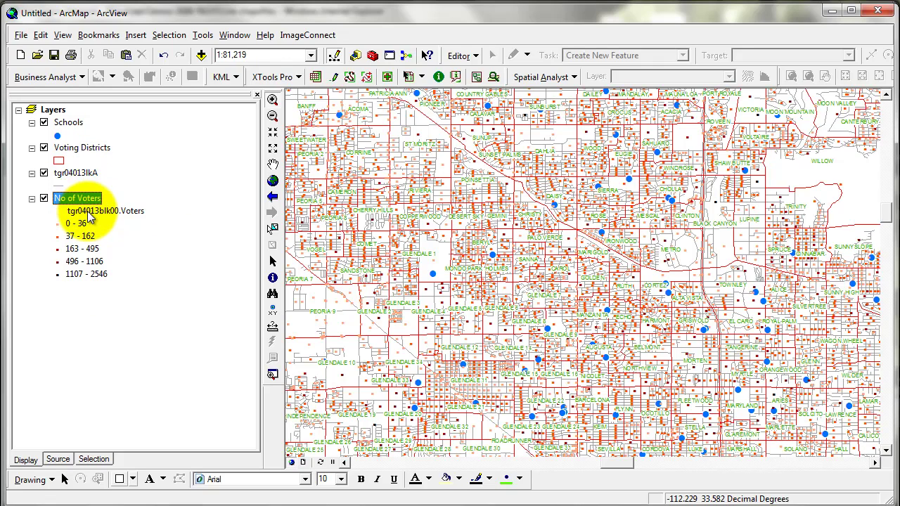
{"action": "left_click", "coordinate": [93, 211]}
{"action": "key", "text": "BackSpace"}
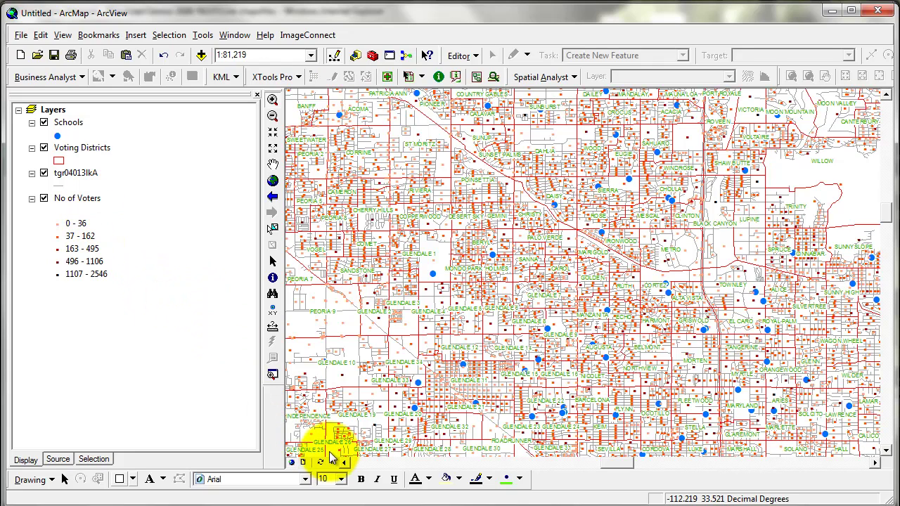
Switch to the page layout and set the map scale to 1:24,000.
{"action": "left_click", "coordinate": [303, 462]}
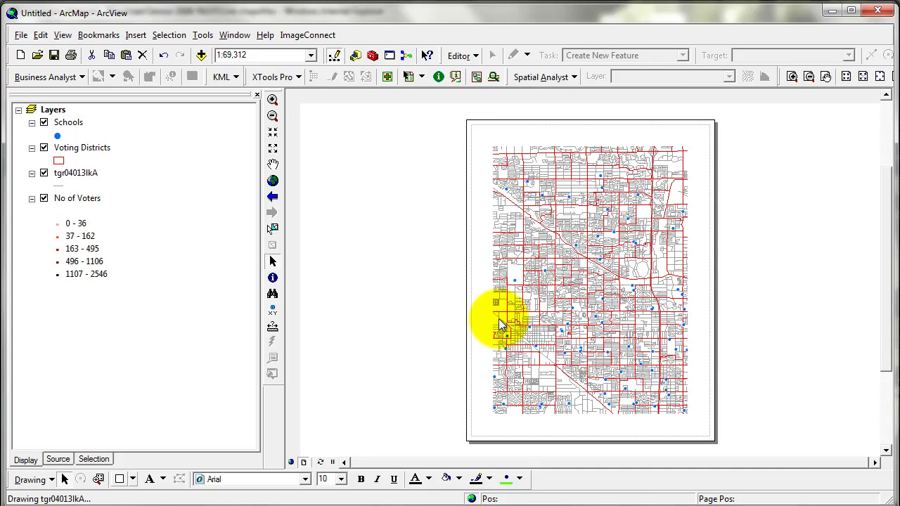
{"action": "left_click", "coordinate": [311, 55]}
{"action": "left_click", "coordinate": [255, 91]}
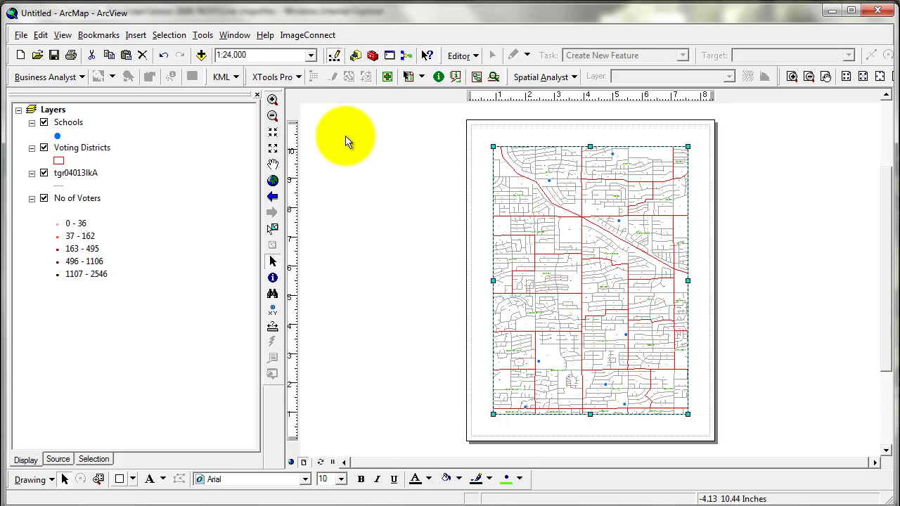
{"action": "left_click", "coordinate": [407, 225]}
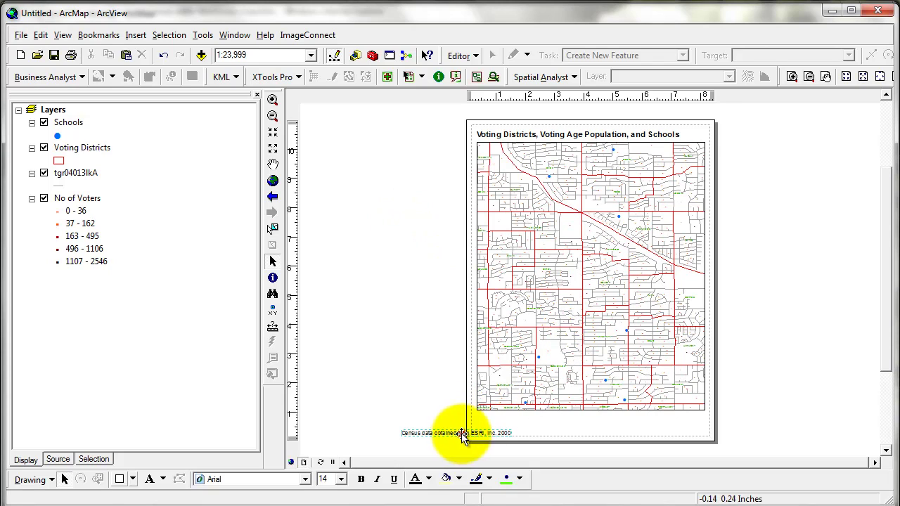
Place the census data credit beneath the map at the page's lower left and stretch the data frame down to just above it.
{"action": "left_click_drag", "start_coordinate": [461, 434], "coordinate": [532, 434]}
{"action": "left_click", "coordinate": [596, 402]}
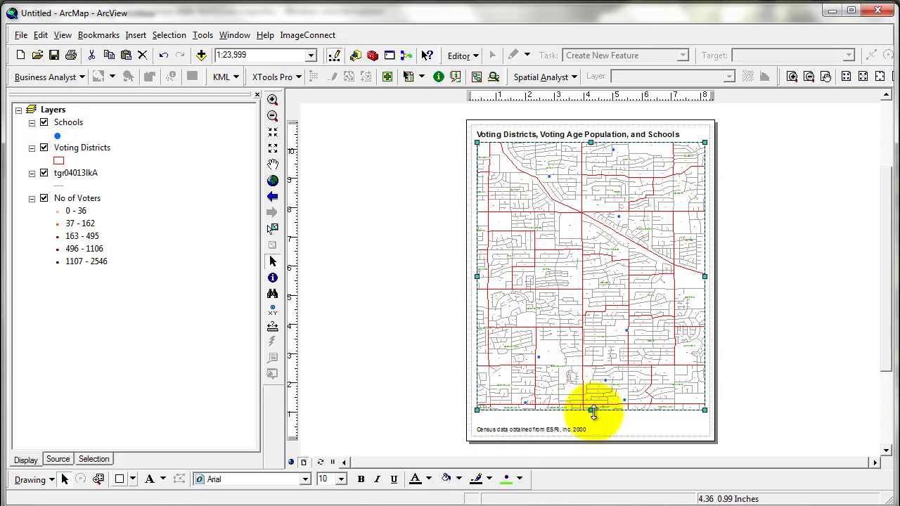
{"action": "left_click_drag", "start_coordinate": [593, 411], "coordinate": [596, 425]}
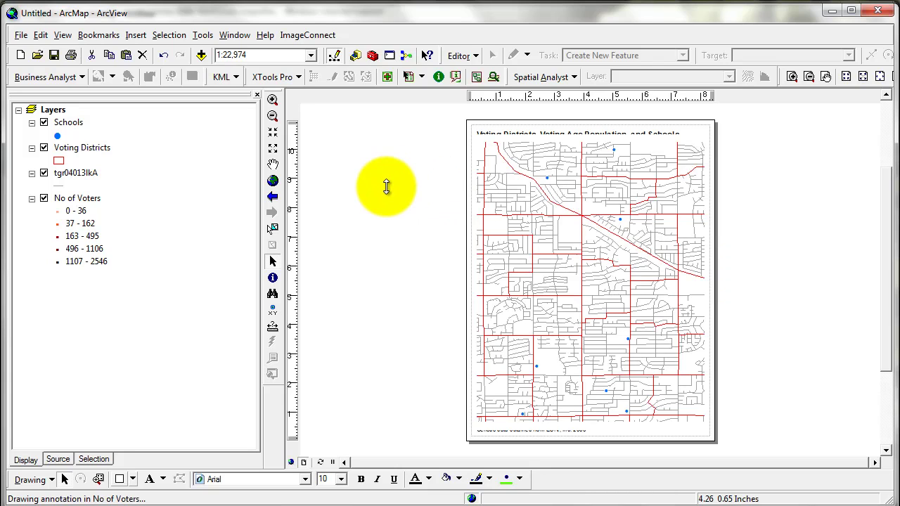
{"action": "left_click", "coordinate": [387, 189]}
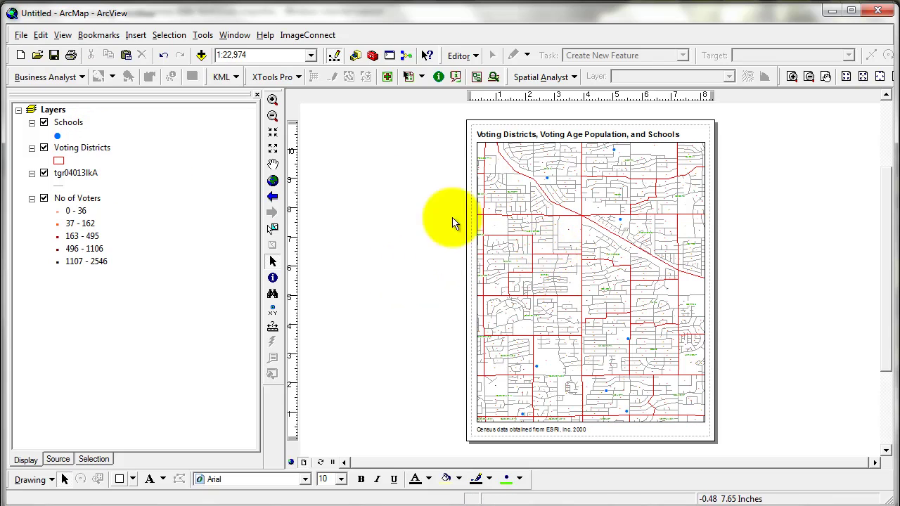
Start a new map legend containing only the Schools, Voting Districts and No of Voters layers.
{"action": "left_click", "coordinate": [140, 39]}
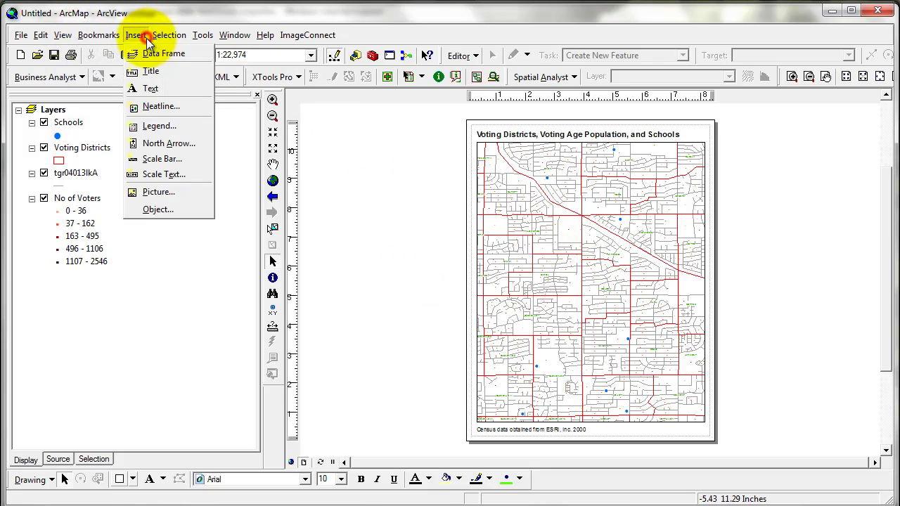
{"action": "left_click", "coordinate": [164, 126]}
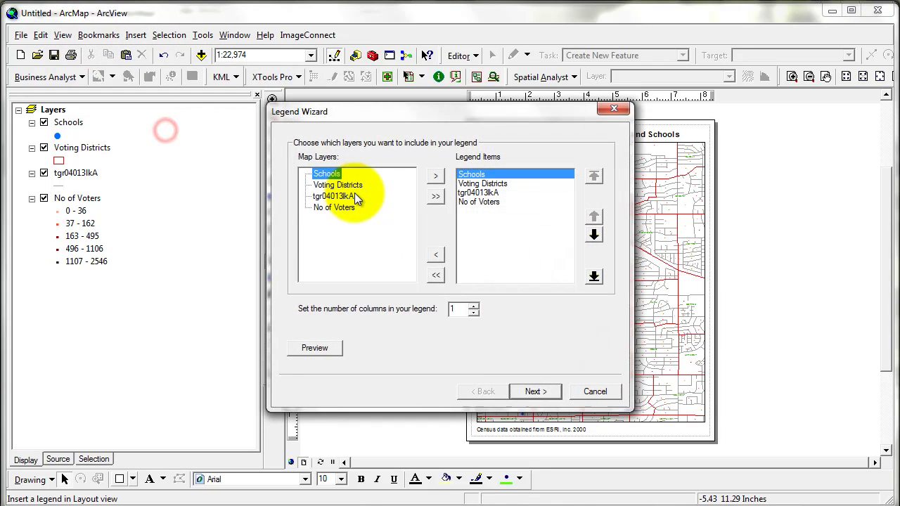
{"action": "left_click", "coordinate": [436, 275]}
{"action": "left_click", "coordinate": [326, 174]}
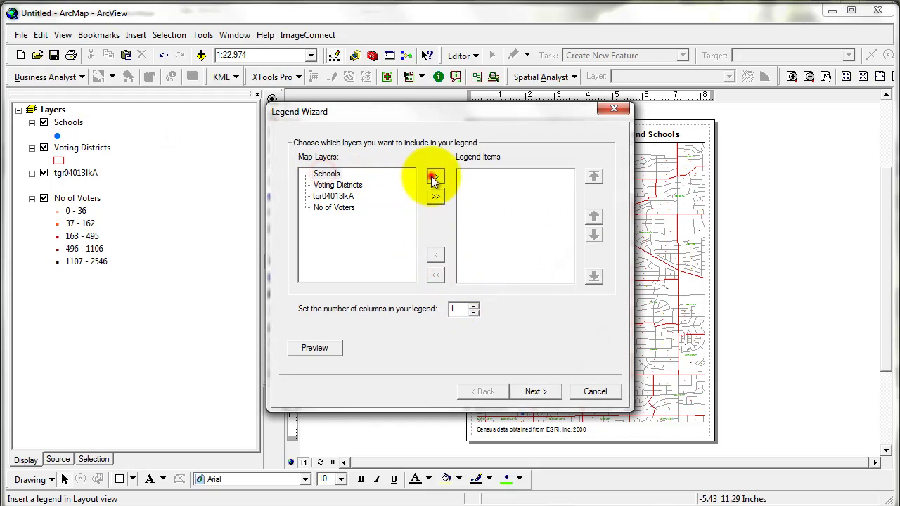
{"action": "left_click", "coordinate": [435, 176]}
{"action": "left_click", "coordinate": [340, 185]}
{"action": "left_click", "coordinate": [440, 178]}
{"action": "left_click", "coordinate": [334, 208]}
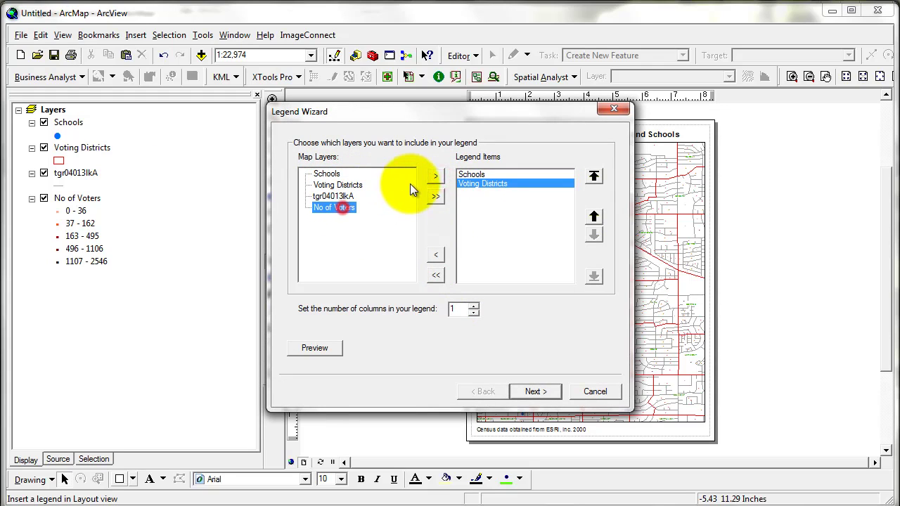
{"action": "left_click", "coordinate": [436, 175]}
Finish the legend with its default title and settings and move it to the lower-right corner of the map.
{"action": "left_click", "coordinate": [546, 391]}
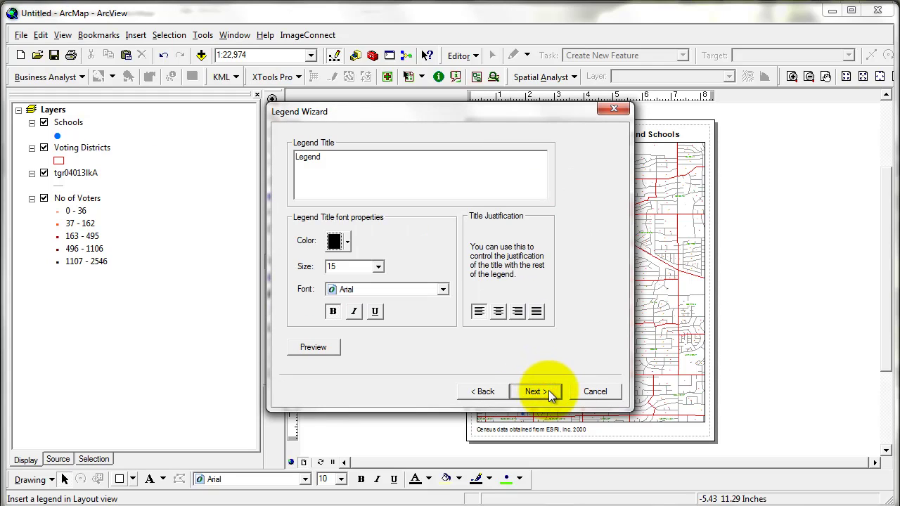
{"action": "left_click", "coordinate": [546, 391]}
{"action": "left_click", "coordinate": [546, 391]}
{"action": "left_click", "coordinate": [546, 391]}
{"action": "left_click", "coordinate": [546, 391]}
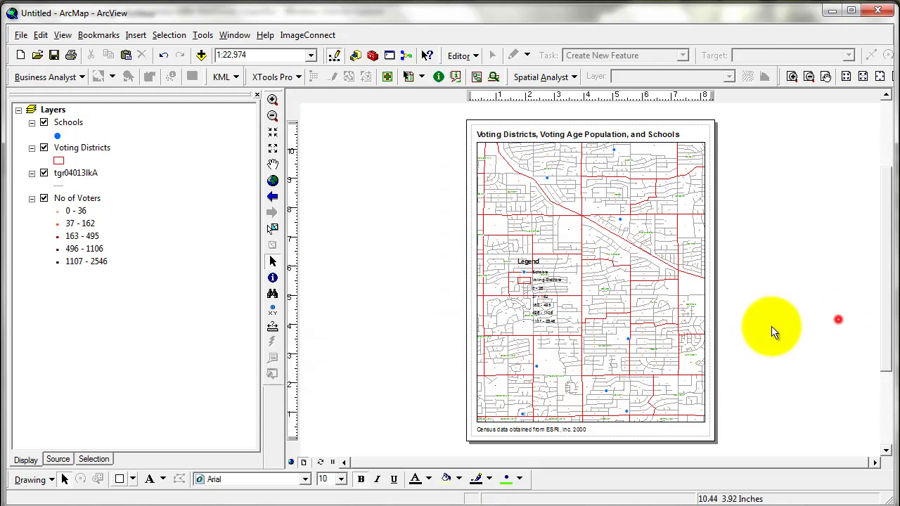
{"action": "left_click_drag", "start_coordinate": [533, 296], "coordinate": [614, 342]}
{"action": "left_click_drag", "start_coordinate": [664, 377], "coordinate": [668, 382]}
Give the legend a thin black border and a white background.
{"action": "double_click", "coordinate": [668, 382]}
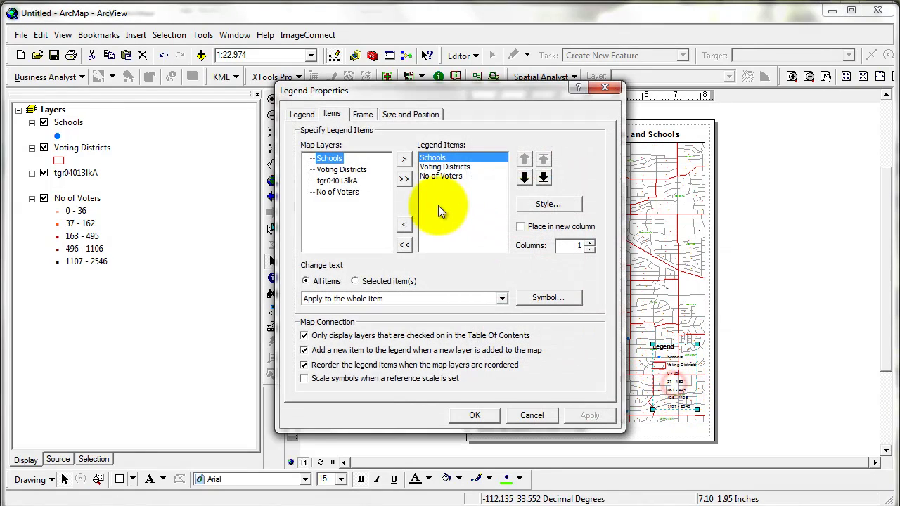
{"action": "left_click", "coordinate": [363, 116]}
{"action": "left_click", "coordinate": [367, 153]}
{"action": "left_click", "coordinate": [363, 194]}
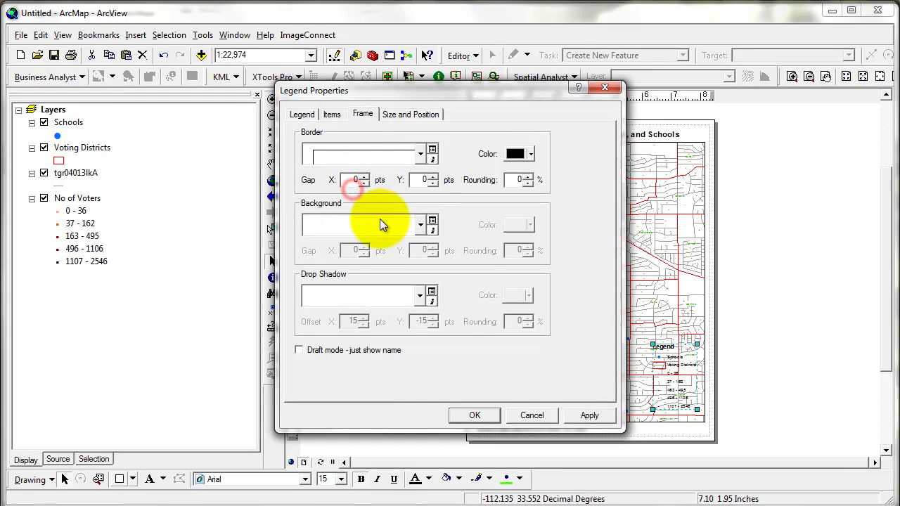
{"action": "left_click", "coordinate": [366, 225]}
{"action": "scroll", "coordinate": [372, 351], "scroll_direction": "down", "scroll_amount": 3}
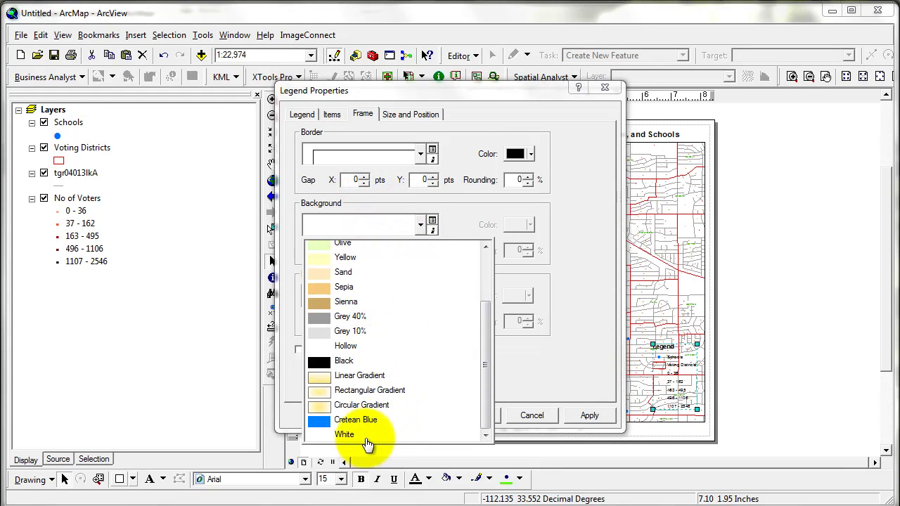
{"action": "left_click", "coordinate": [353, 434]}
{"action": "left_click", "coordinate": [343, 435]}
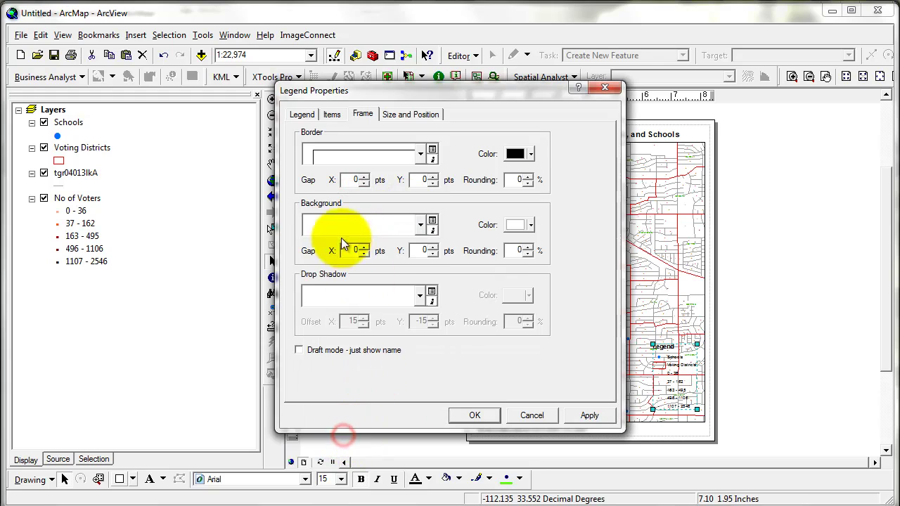
Set the X and Y gaps of both the legend's border and background to 4 pts and apply the properties.
{"action": "left_click", "coordinate": [350, 180]}
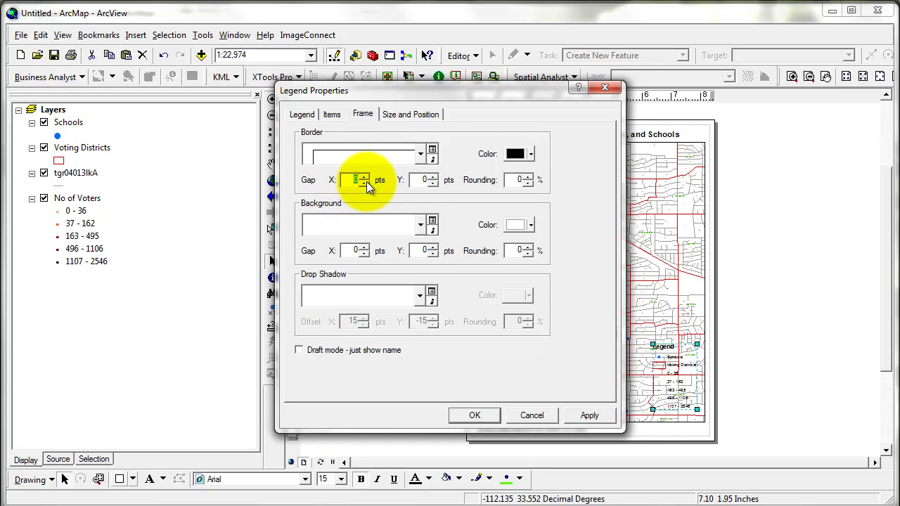
{"action": "type", "text": "4"}
{"action": "left_click", "coordinate": [419, 180]}
{"action": "type", "text": "4"}
{"action": "left_click", "coordinate": [348, 252]}
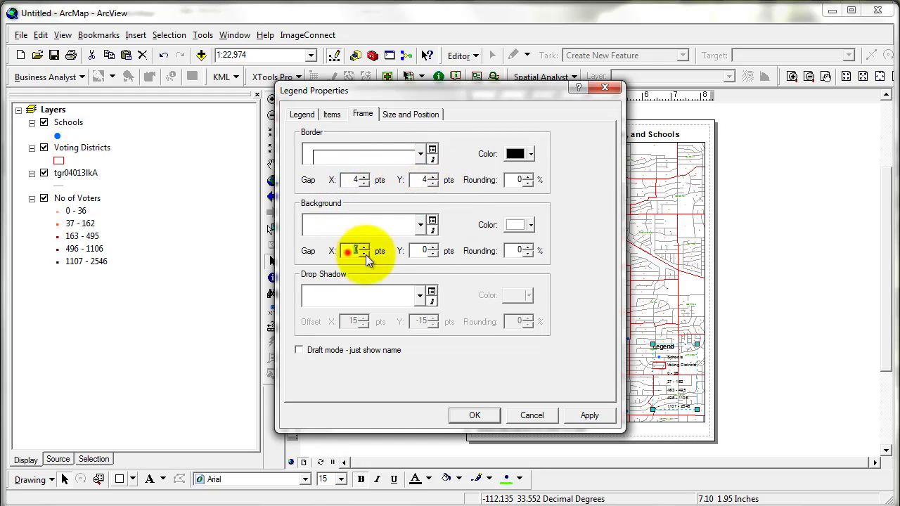
{"action": "type", "text": "4"}
{"action": "left_click", "coordinate": [416, 251]}
{"action": "type", "text": "4"}
{"action": "left_click", "coordinate": [476, 415]}
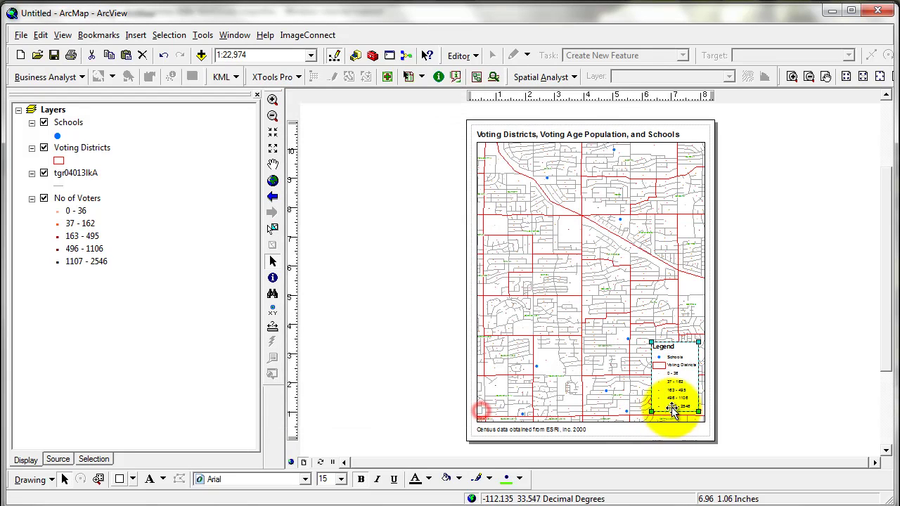
Nudge the legend slightly down toward the lower edge of the map frame.
{"action": "left_click", "coordinate": [754, 368]}
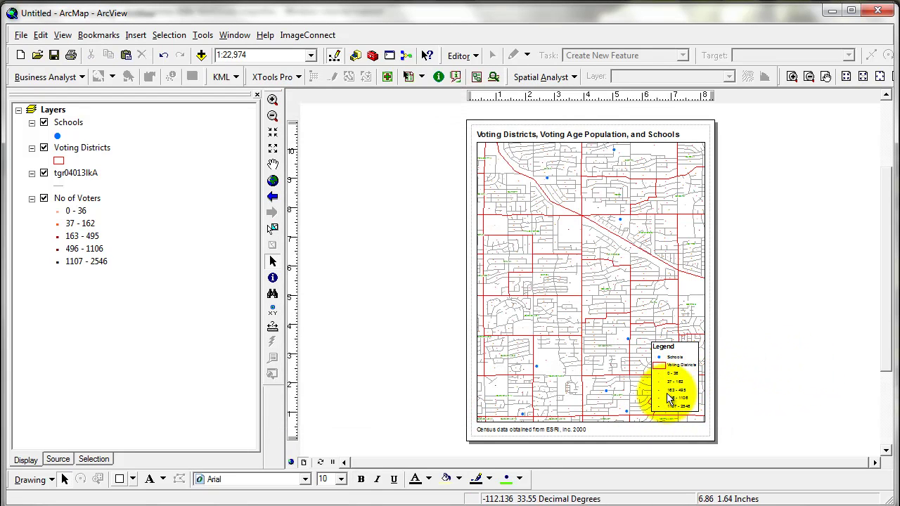
{"action": "left_click_drag", "start_coordinate": [674, 389], "coordinate": [674, 393]}
{"action": "left_click", "coordinate": [783, 376]}
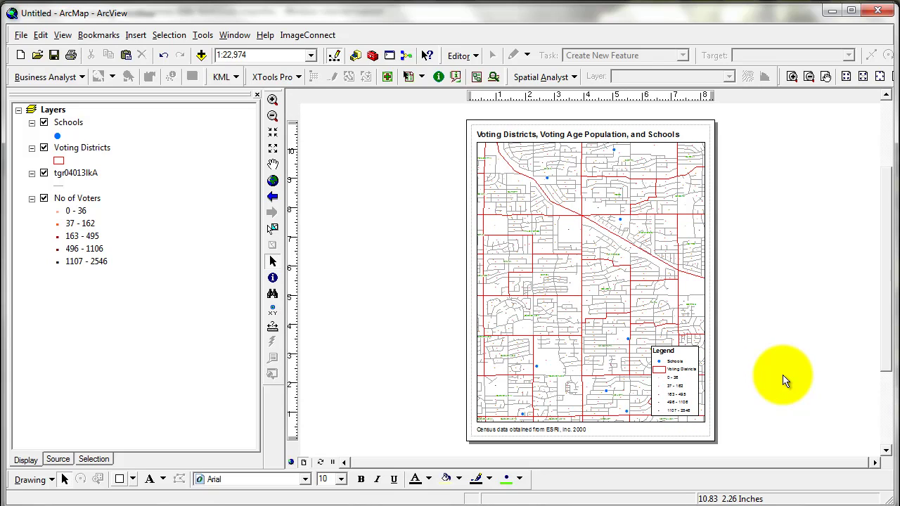
Turn on feature labels for the tgr04013lkA street layer and open its label settings.
{"action": "right_click", "coordinate": [68, 174]}
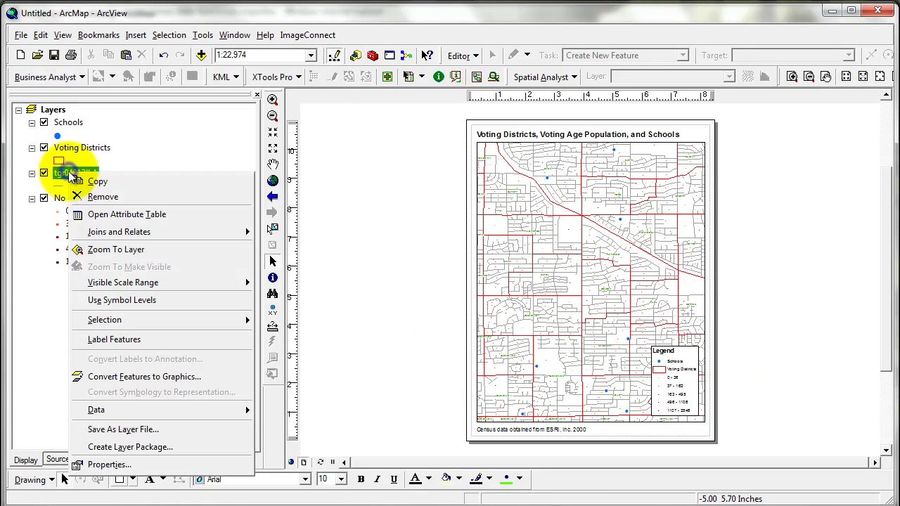
{"action": "left_click", "coordinate": [113, 339]}
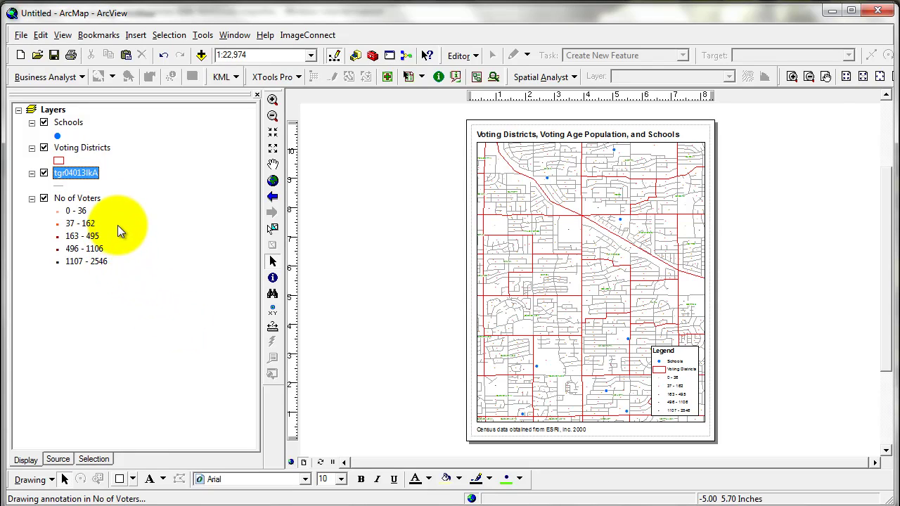
{"action": "right_click", "coordinate": [91, 179]}
{"action": "left_click", "coordinate": [134, 467]}
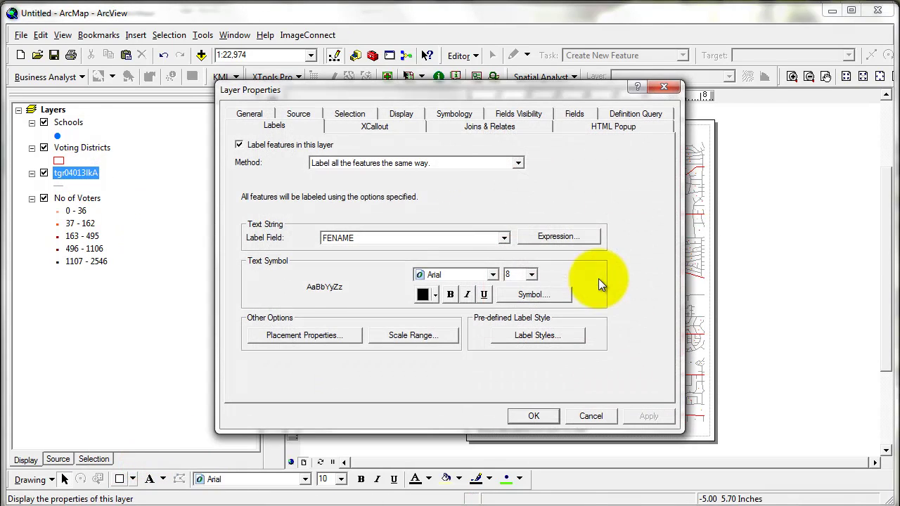
Set the street labels' placement to on the line instead of above it.
{"action": "left_click", "coordinate": [312, 341]}
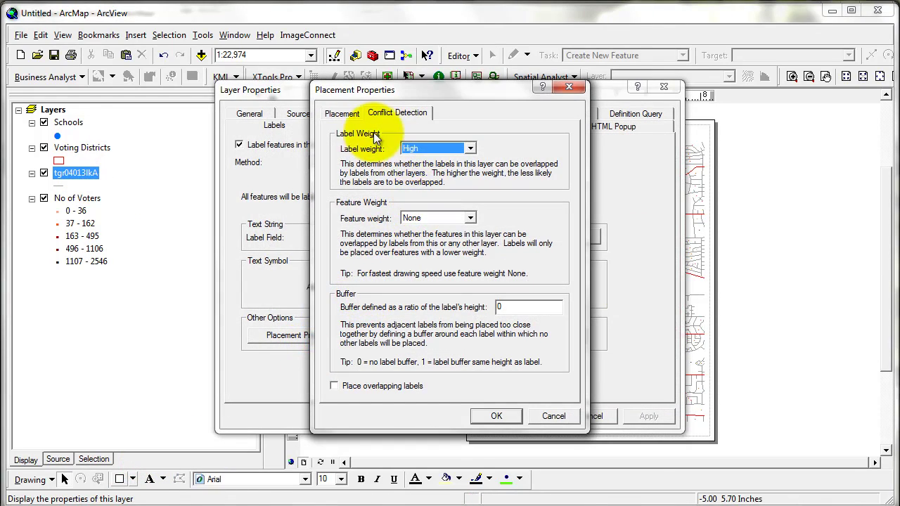
{"action": "left_click", "coordinate": [341, 113]}
{"action": "left_click", "coordinate": [448, 161]}
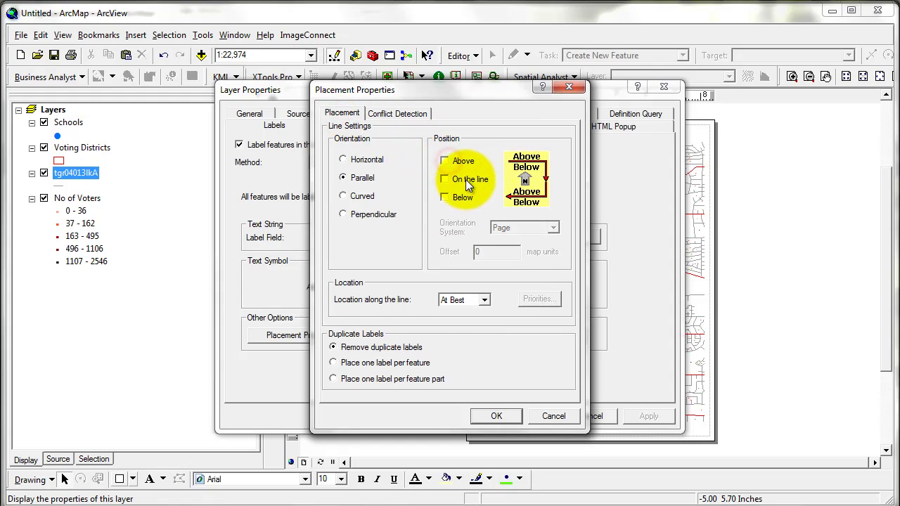
{"action": "left_click", "coordinate": [468, 183]}
{"action": "left_click", "coordinate": [495, 417]}
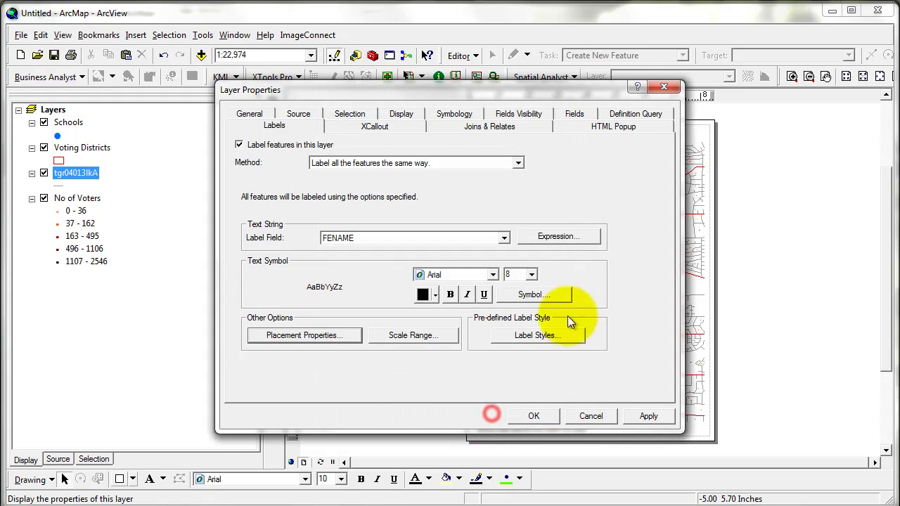
Make the tgr04013lkA street labels italic at size 6 and give their text symbol a halo mask of size 1.
{"action": "left_click", "coordinate": [468, 294]}
{"action": "left_click", "coordinate": [516, 276]}
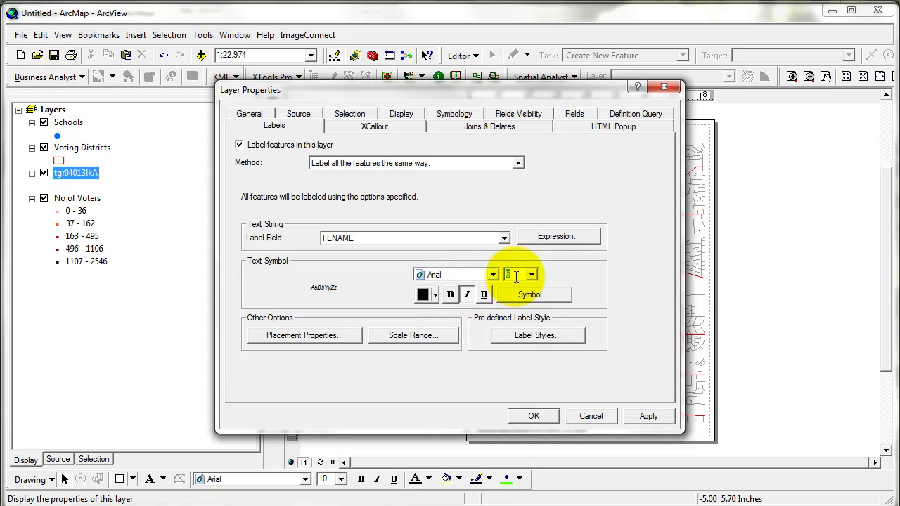
{"action": "left_click", "coordinate": [555, 296]}
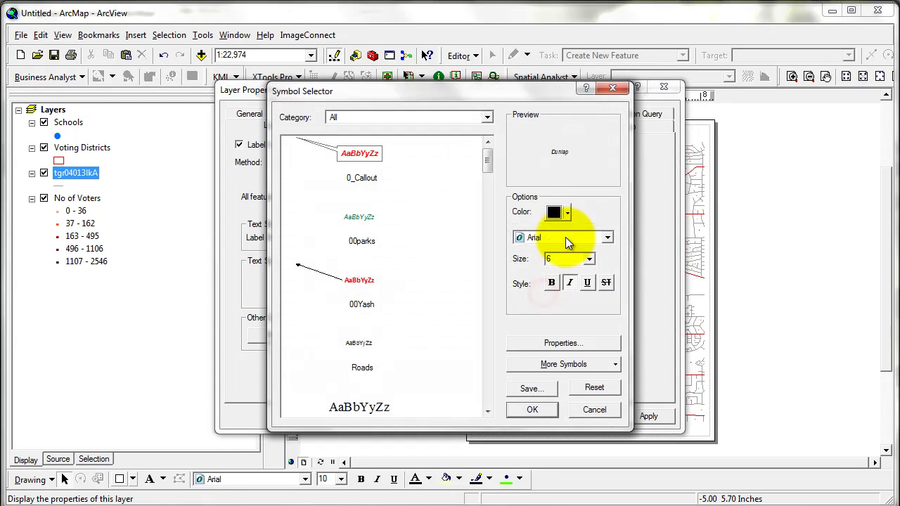
{"action": "left_click", "coordinate": [562, 344]}
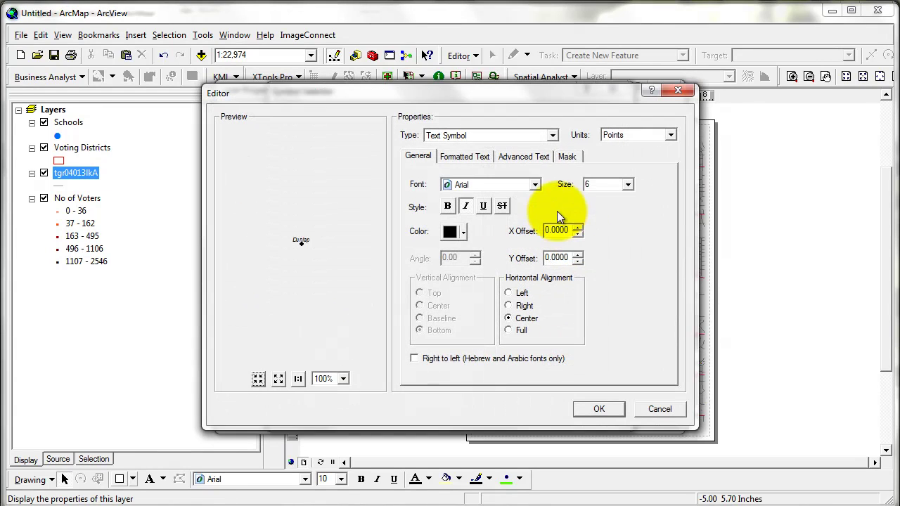
{"action": "left_click", "coordinate": [571, 156]}
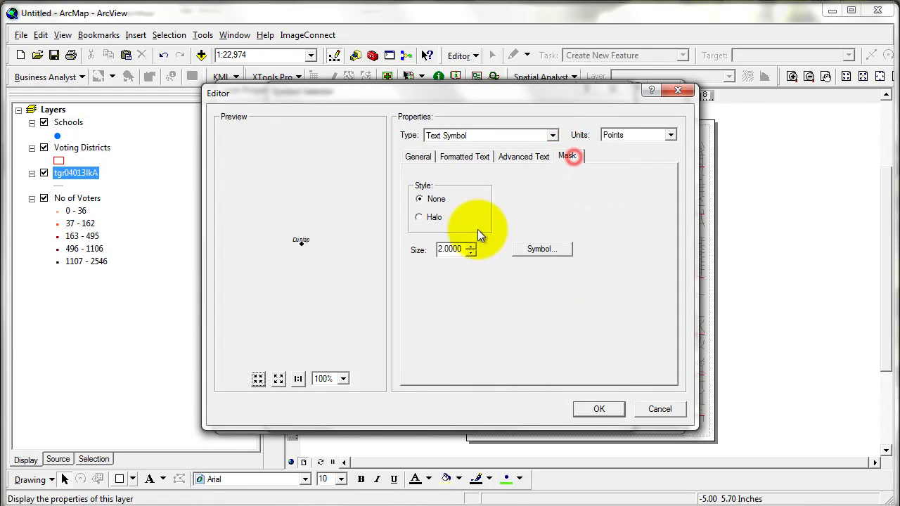
{"action": "left_click", "coordinate": [419, 218]}
{"action": "double_click", "coordinate": [465, 250]}
{"action": "type", "text": "1"}
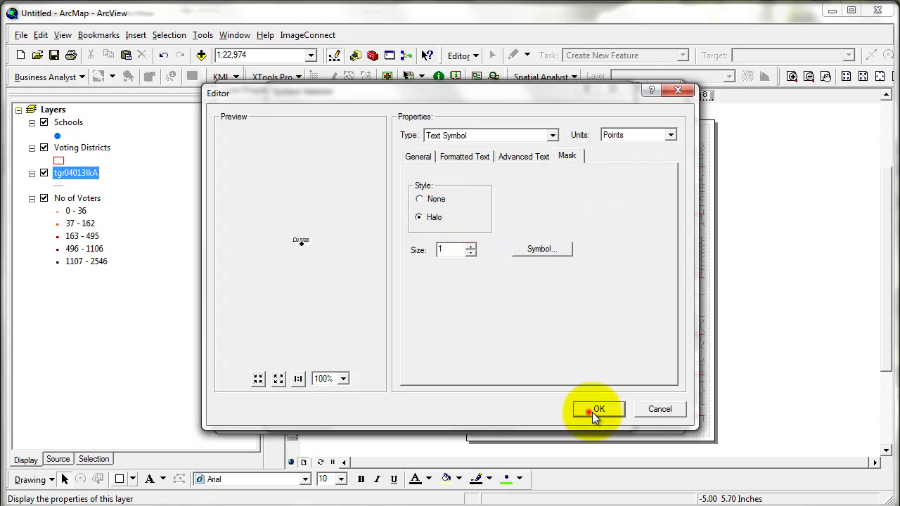
{"action": "left_click", "coordinate": [592, 412]}
{"action": "left_click", "coordinate": [545, 412]}
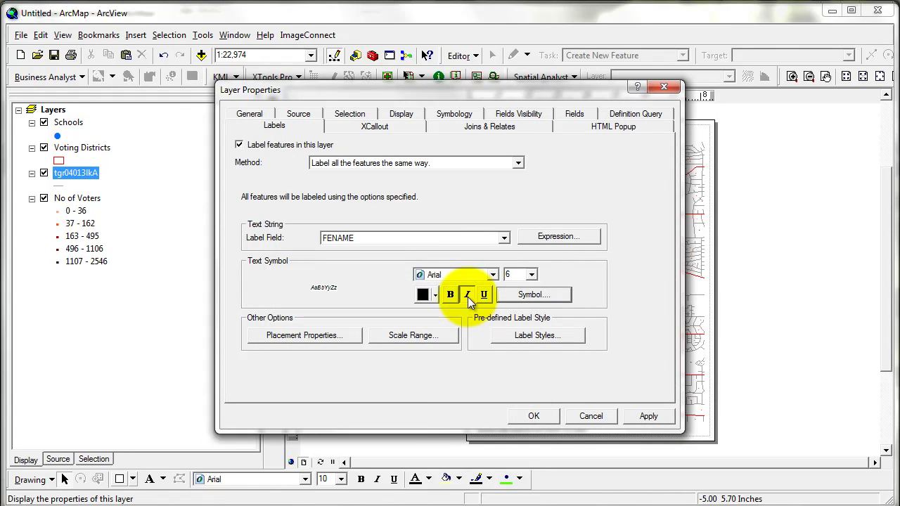
Change the street label color to dark gray and apply the layer's label settings.
{"action": "left_click", "coordinate": [423, 294]}
{"action": "left_click", "coordinate": [422, 402]}
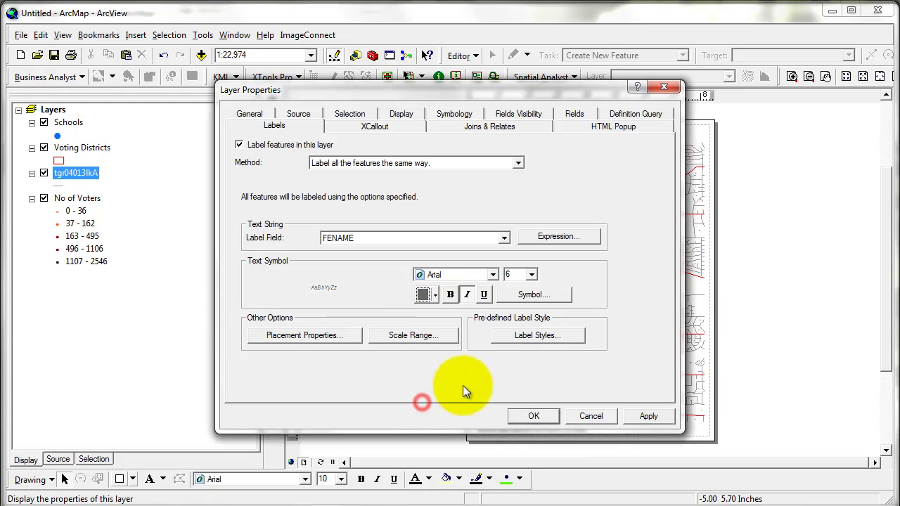
{"action": "left_click", "coordinate": [533, 415]}
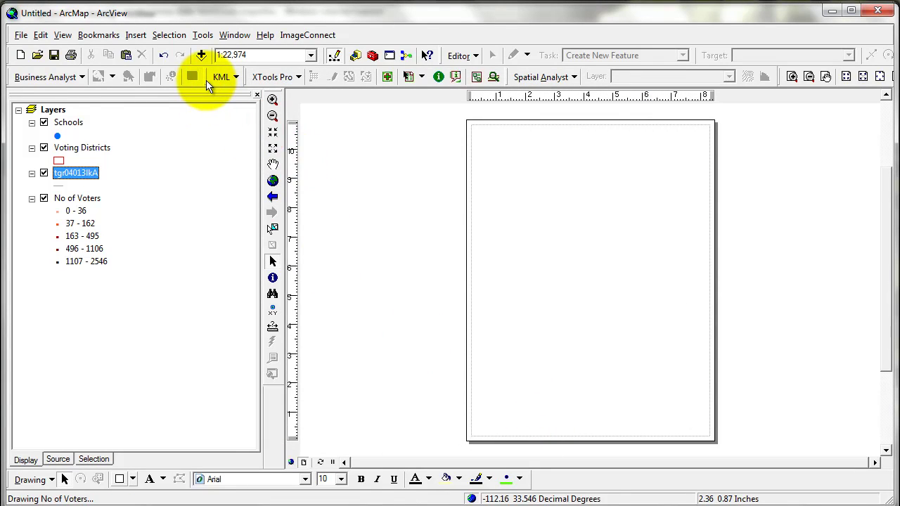
Zoom the layout's map in on a rectangular area in the lower middle of the map frame.
{"action": "left_click", "coordinate": [274, 104]}
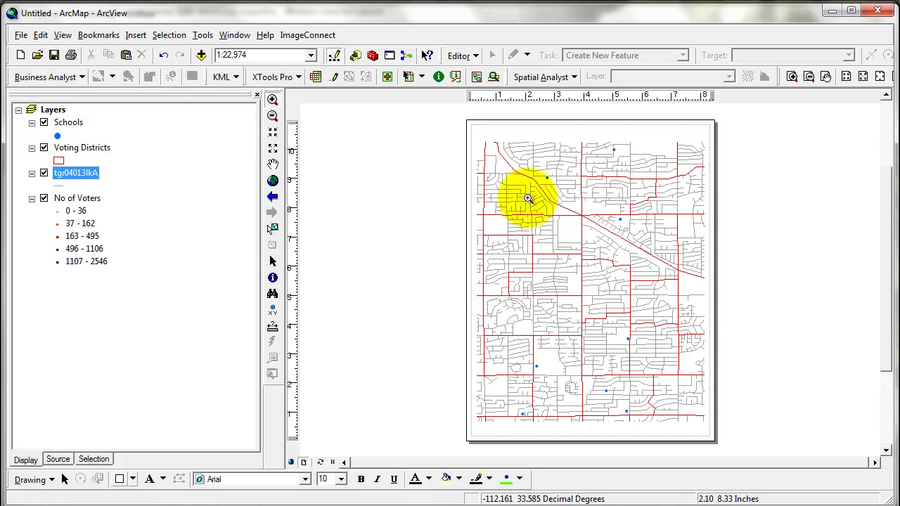
{"action": "left_click_drag", "start_coordinate": [517, 322], "coordinate": [642, 417]}
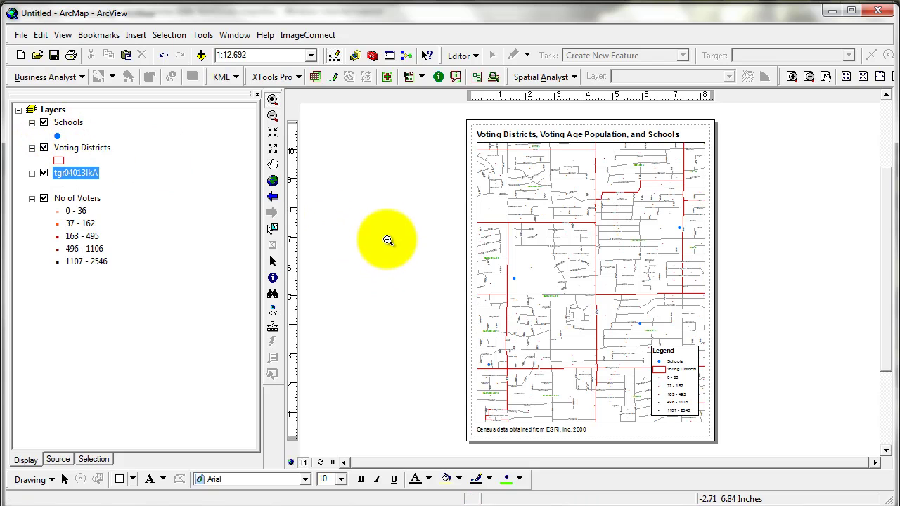
Set the Voting Districts label font size to 8 and apply the layer properties.
{"action": "right_click", "coordinate": [79, 146]}
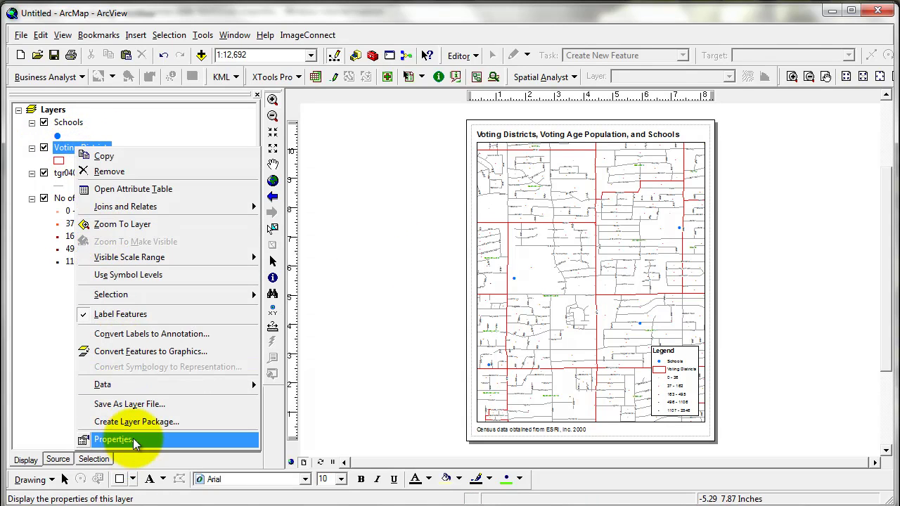
{"action": "left_click", "coordinate": [132, 436]}
{"action": "left_click", "coordinate": [520, 274]}
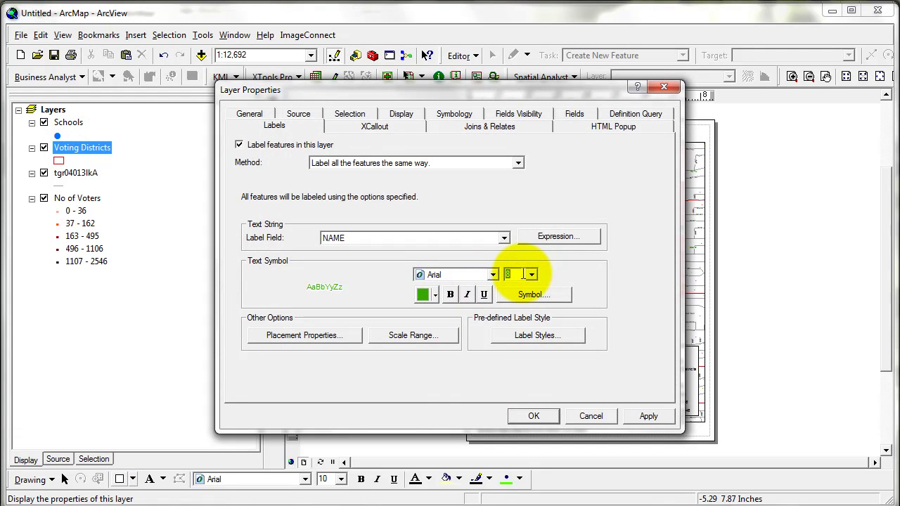
{"action": "left_click", "coordinate": [534, 416]}
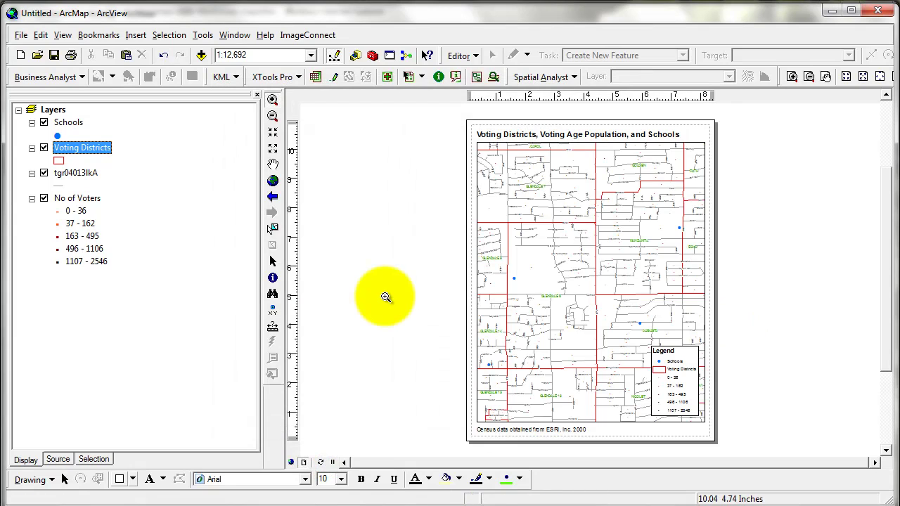
Save the map document as Assignment 5-1 in the GISTutorial\Answers\Assignment5 folder on drive C.
{"action": "left_click", "coordinate": [23, 35]}
{"action": "left_click", "coordinate": [57, 105]}
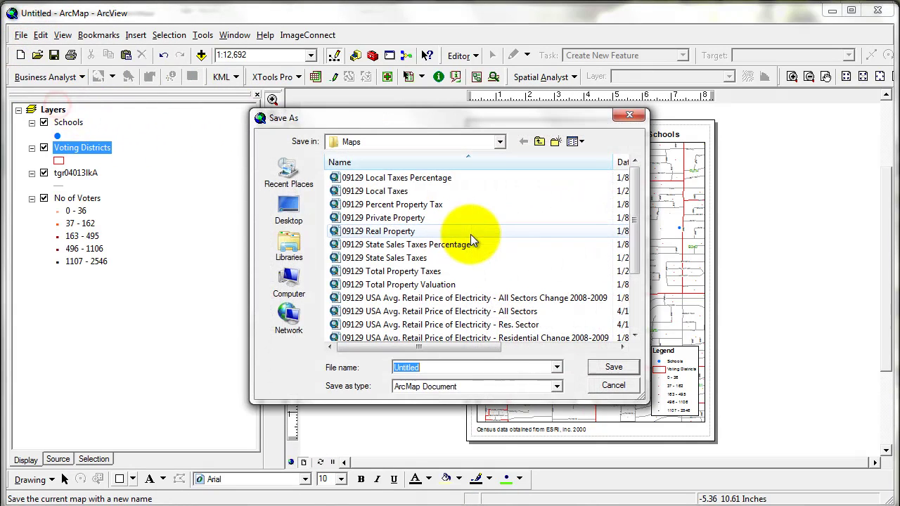
{"action": "left_click", "coordinate": [452, 143]}
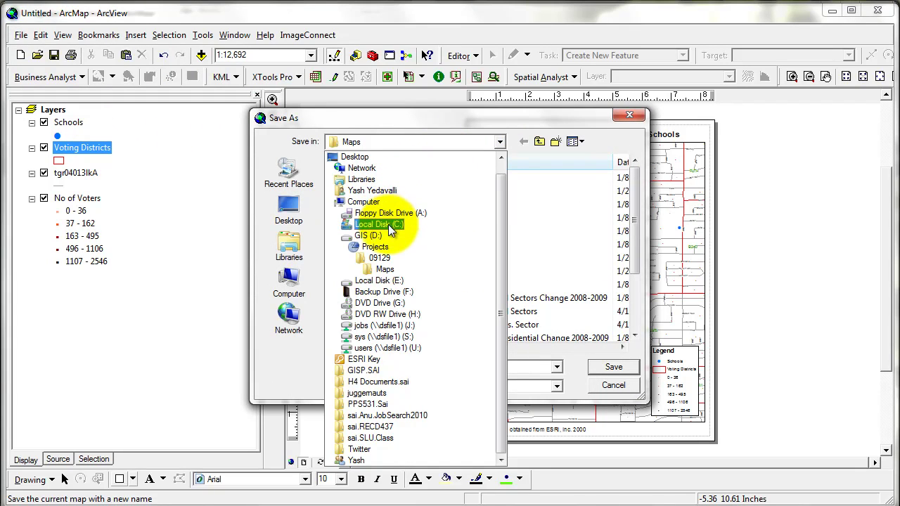
{"action": "left_click", "coordinate": [380, 223]}
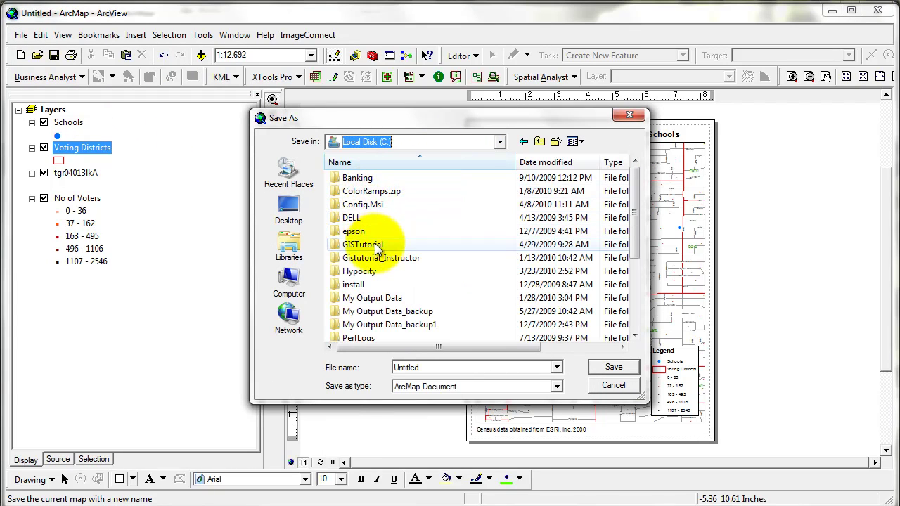
{"action": "double_click", "coordinate": [369, 244]}
{"action": "double_click", "coordinate": [365, 192]}
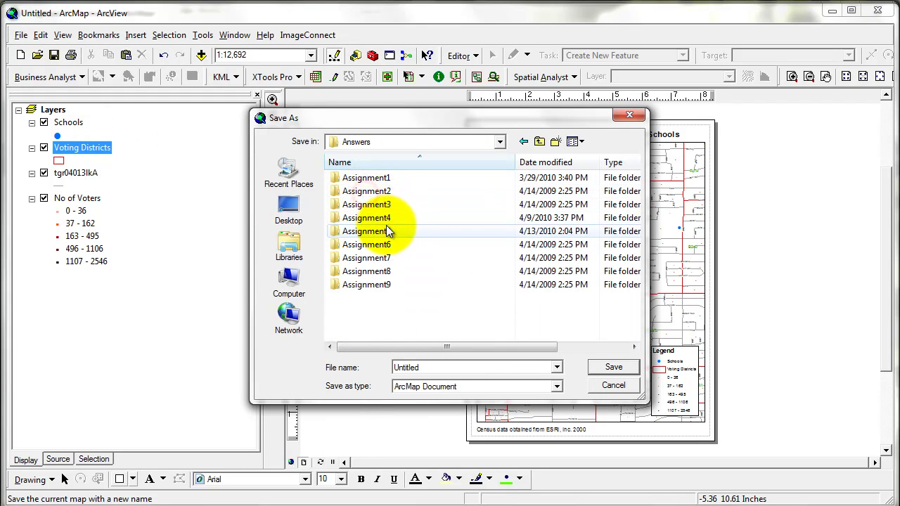
{"action": "double_click", "coordinate": [387, 230]}
{"action": "double_click", "coordinate": [429, 366]}
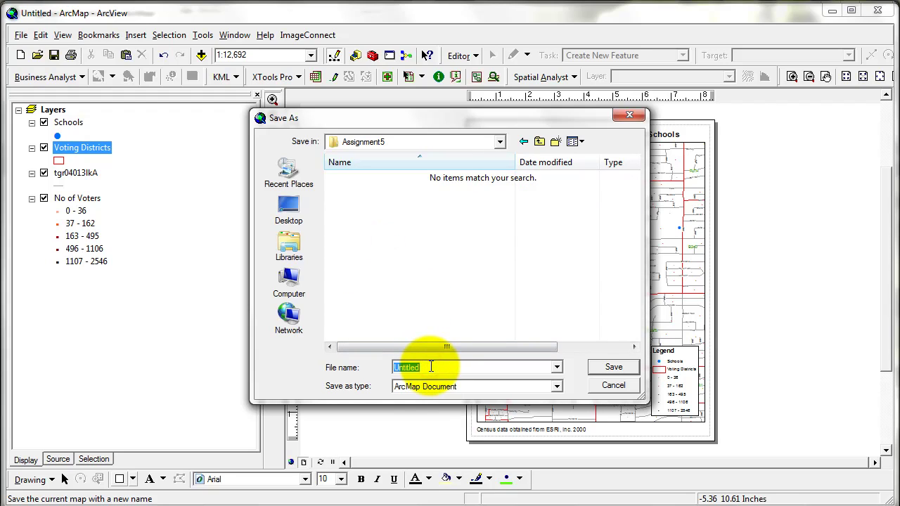
{"action": "type", "text": "Assignment5-1.mxd"}
{"action": "key", "text": "Return"}
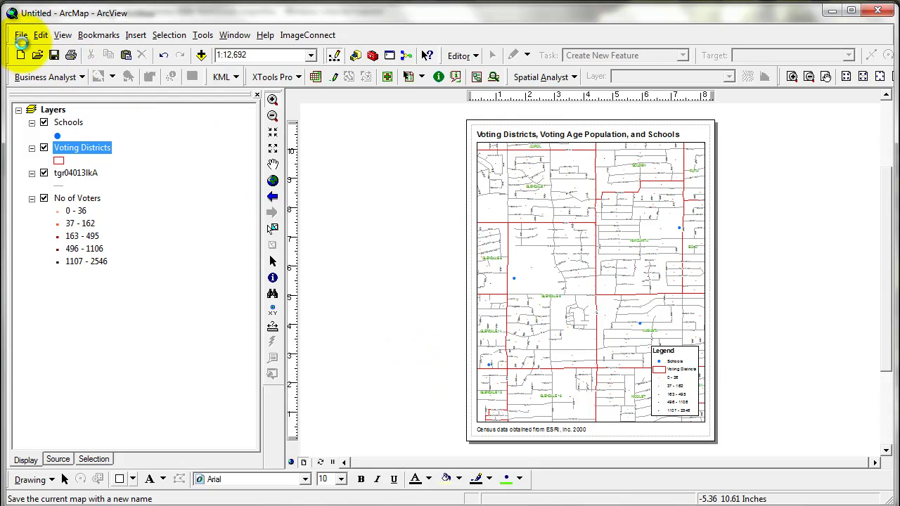
Export the map layout as a JPEG named Assignment 5-1 to the GISTutorial\Answers\Assignment5 folder on drive C.
{"action": "left_click", "coordinate": [21, 34]}
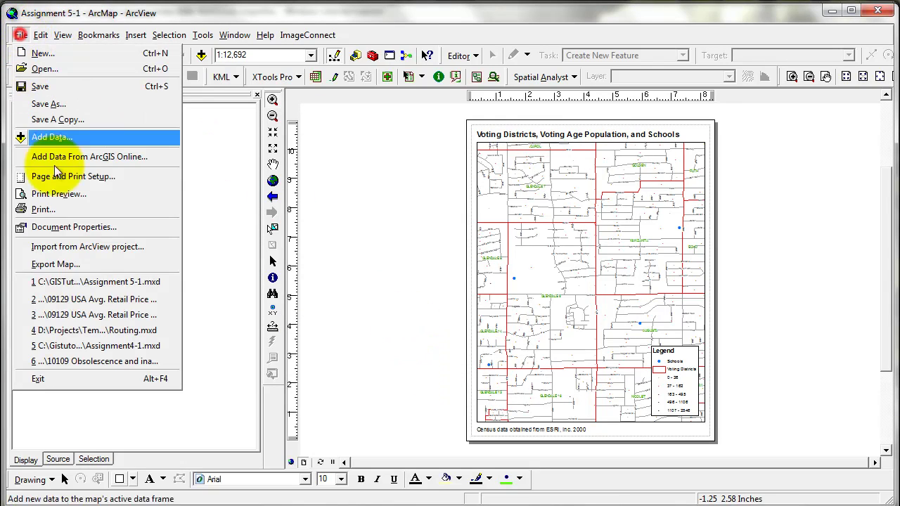
{"action": "left_click", "coordinate": [81, 264]}
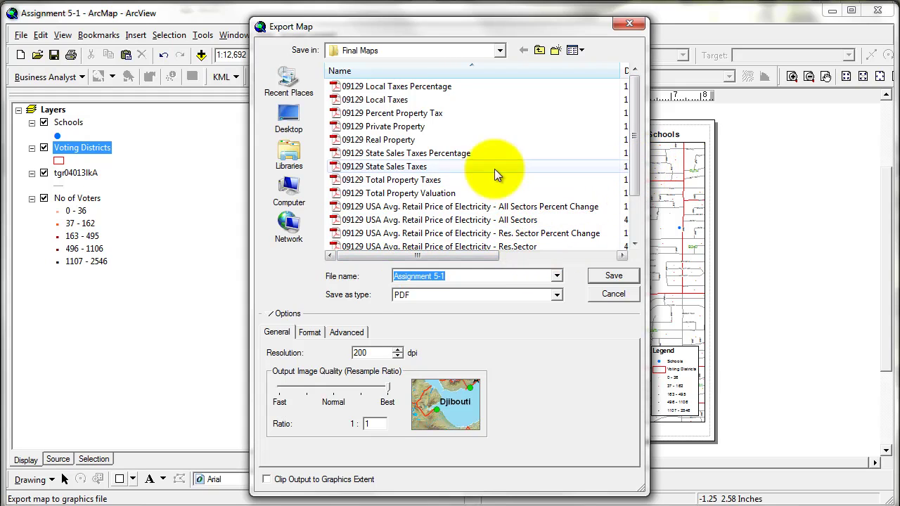
{"action": "left_click", "coordinate": [410, 49]}
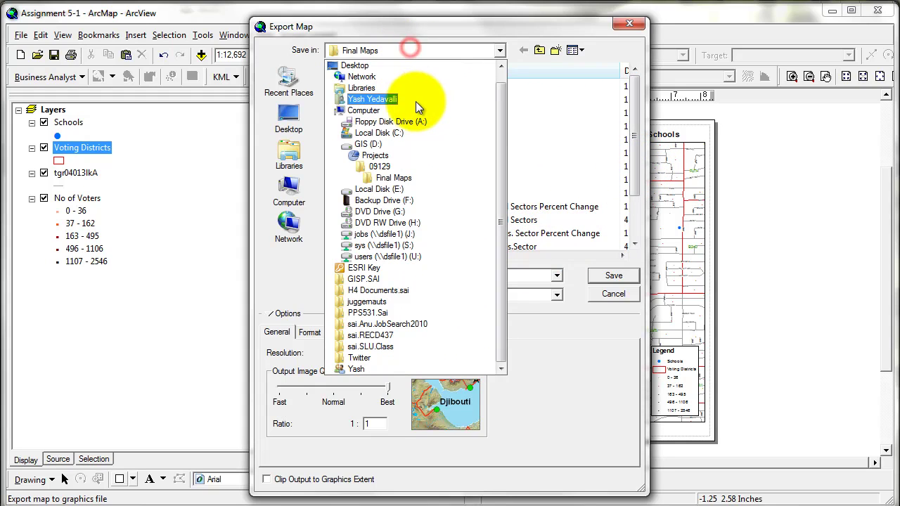
{"action": "left_click", "coordinate": [379, 133]}
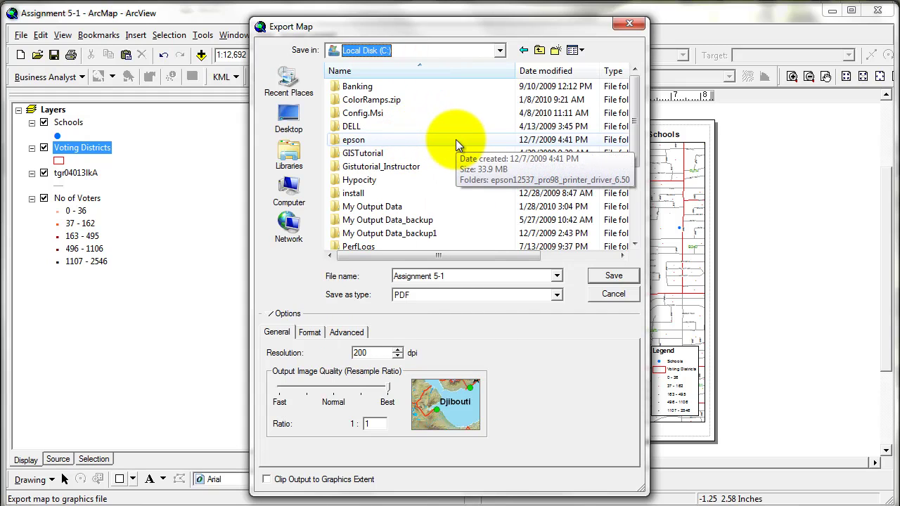
{"action": "left_click", "coordinate": [437, 166]}
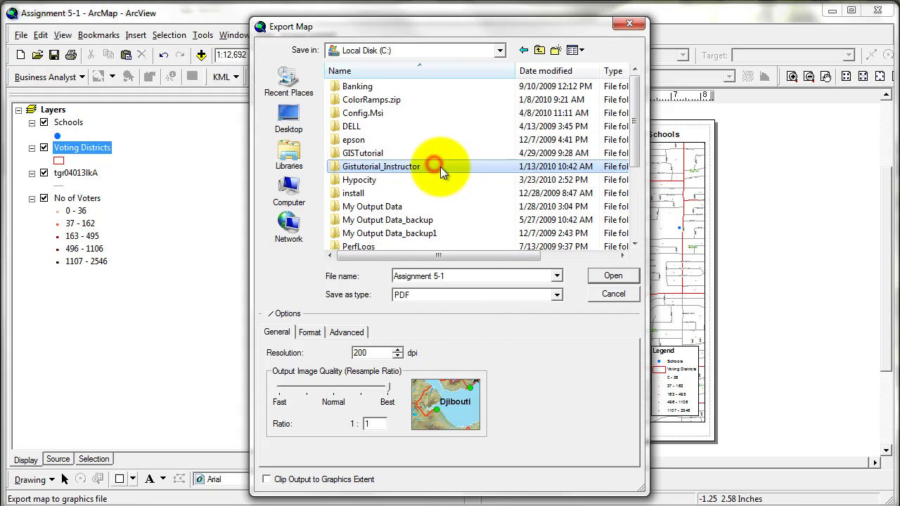
{"action": "left_click", "coordinate": [404, 153]}
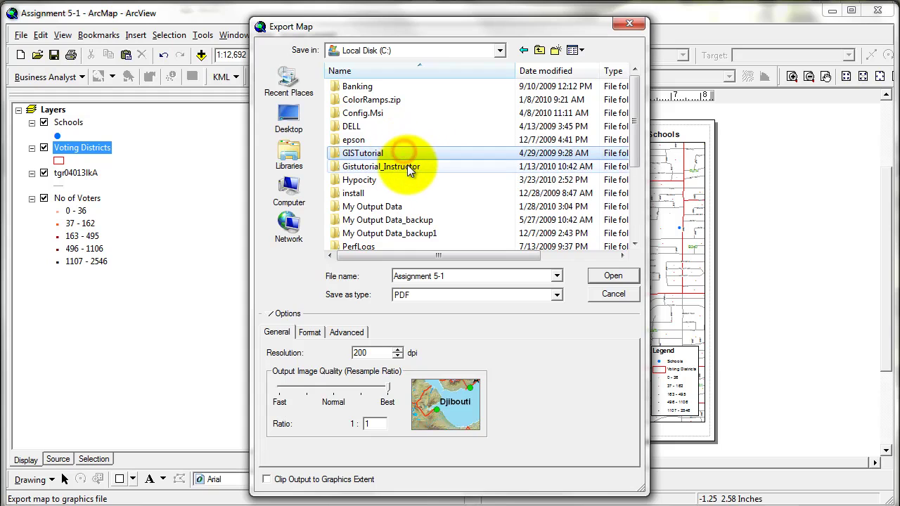
{"action": "double_click", "coordinate": [406, 154]}
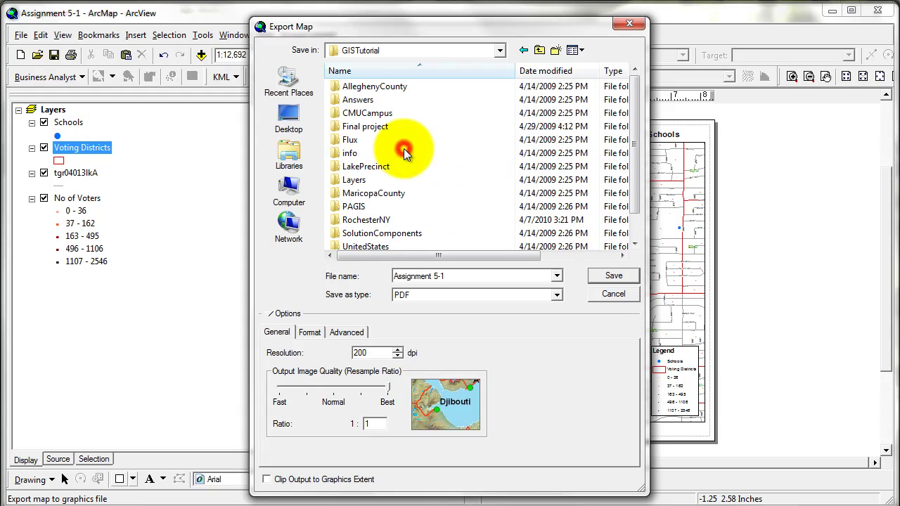
{"action": "double_click", "coordinate": [376, 101]}
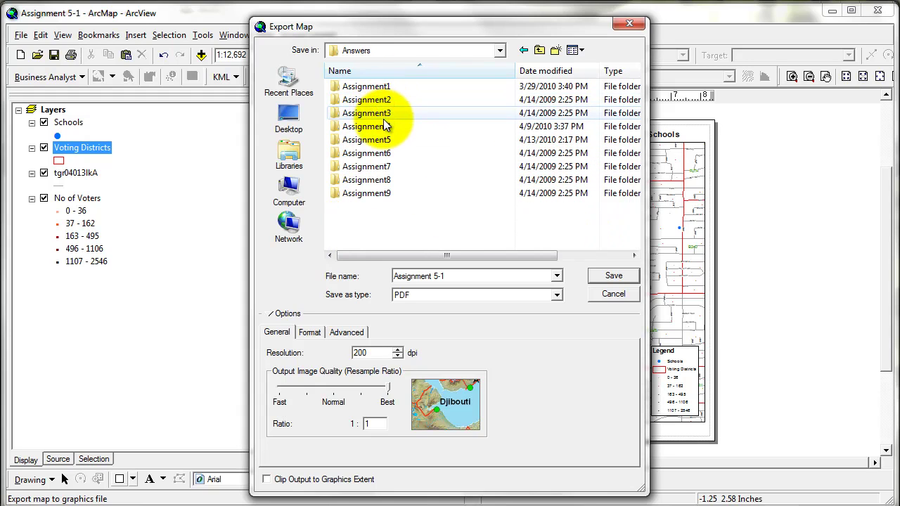
{"action": "double_click", "coordinate": [391, 139]}
{"action": "left_click", "coordinate": [436, 295]}
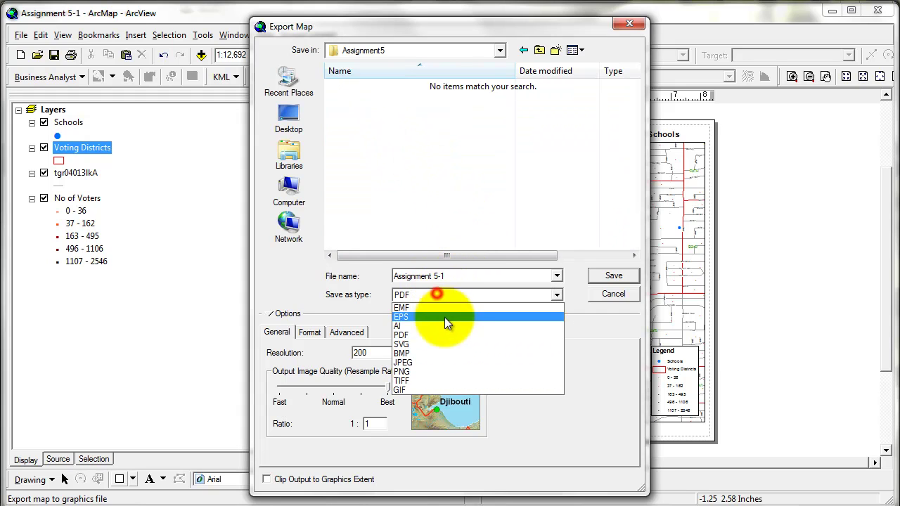
{"action": "left_click", "coordinate": [448, 361]}
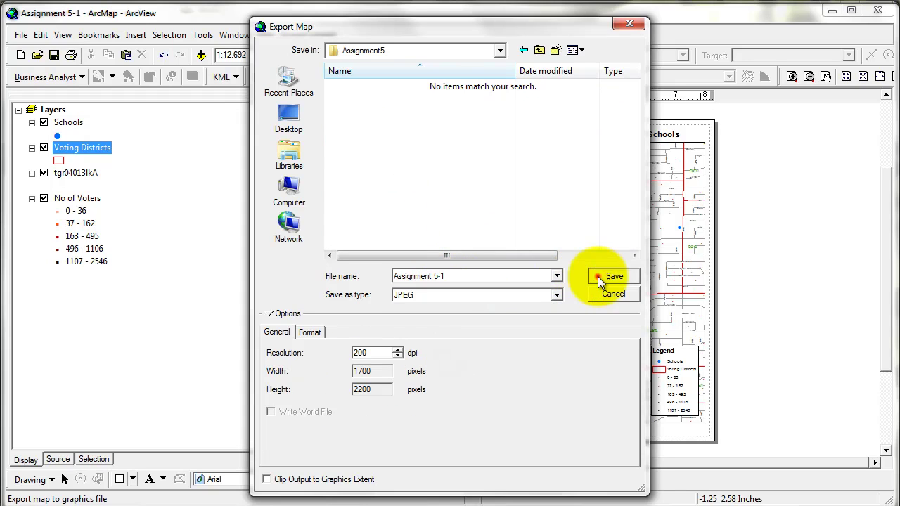
{"action": "left_click", "coordinate": [598, 276]}
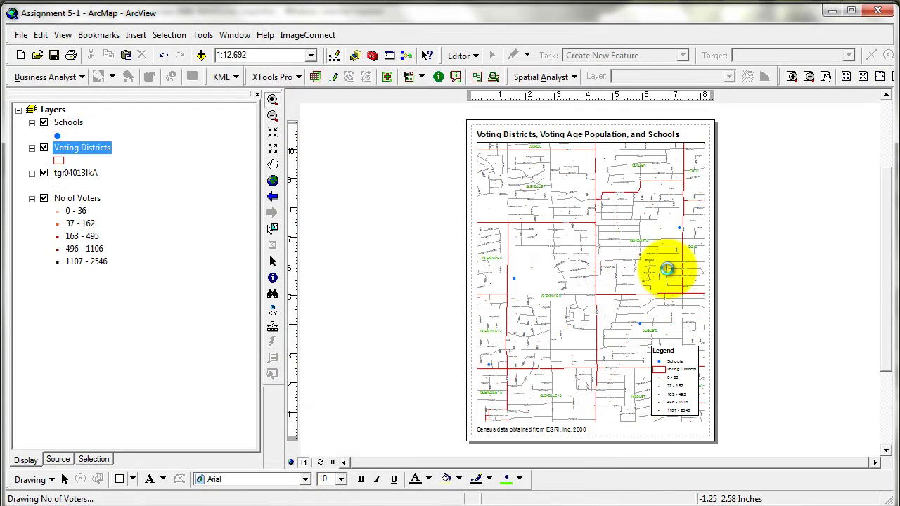